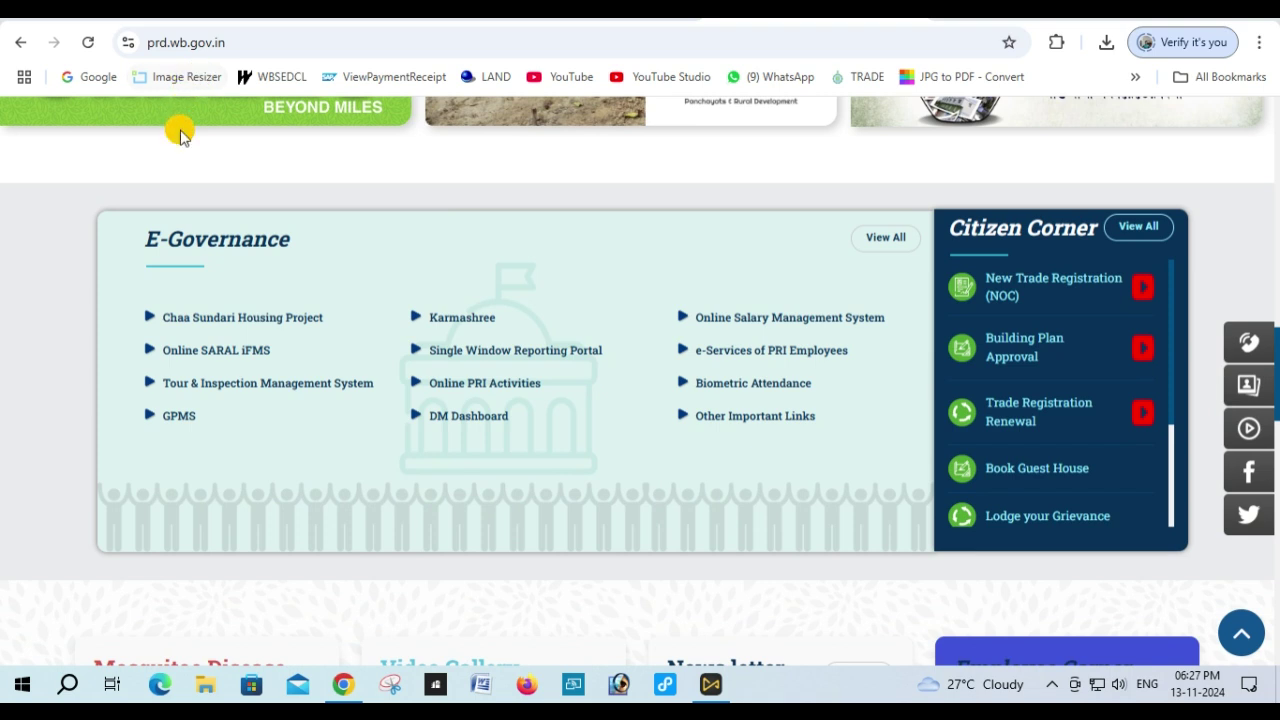
Open the new Building Plan Approval application from the prd.wb.gov.in Citizen Corner and agree to the alert on Development Authority areas.
{"action": "left_click", "coordinate": [160, 41]}
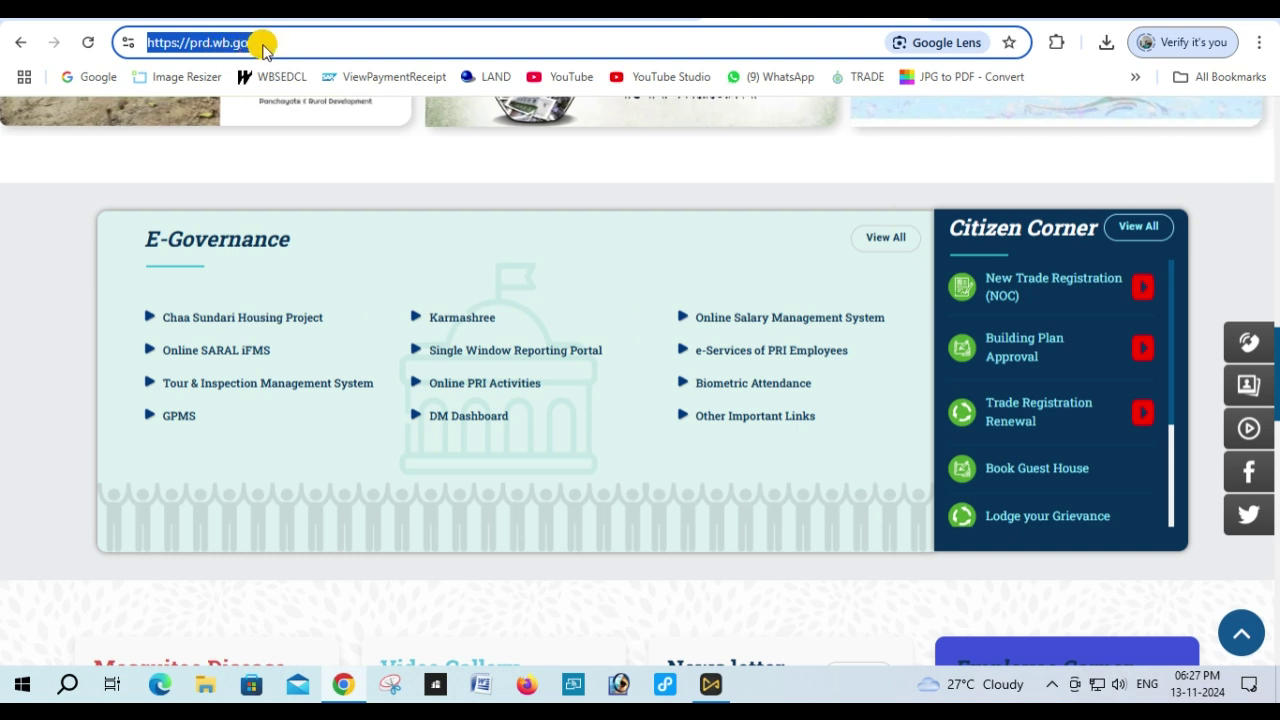
{"action": "scroll", "coordinate": [608, 346], "scroll_direction": "up", "scroll_amount": 2}
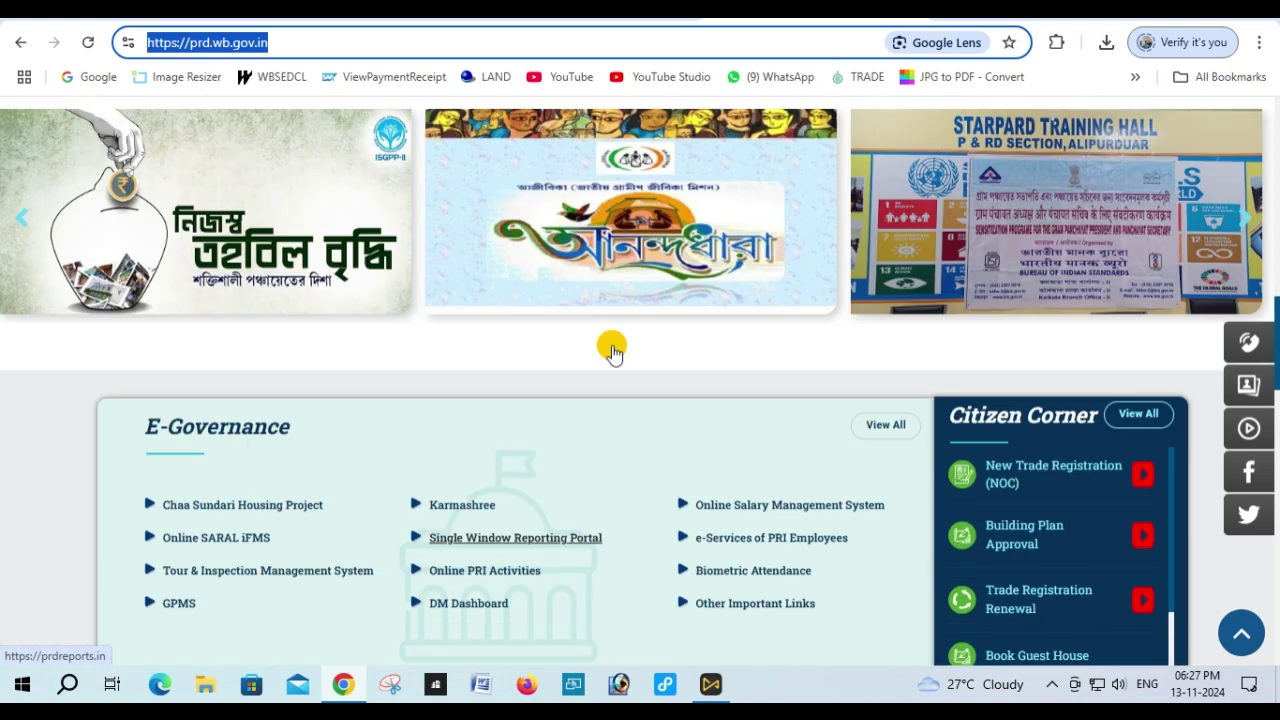
{"action": "scroll", "coordinate": [626, 349], "scroll_direction": "down", "scroll_amount": 3}
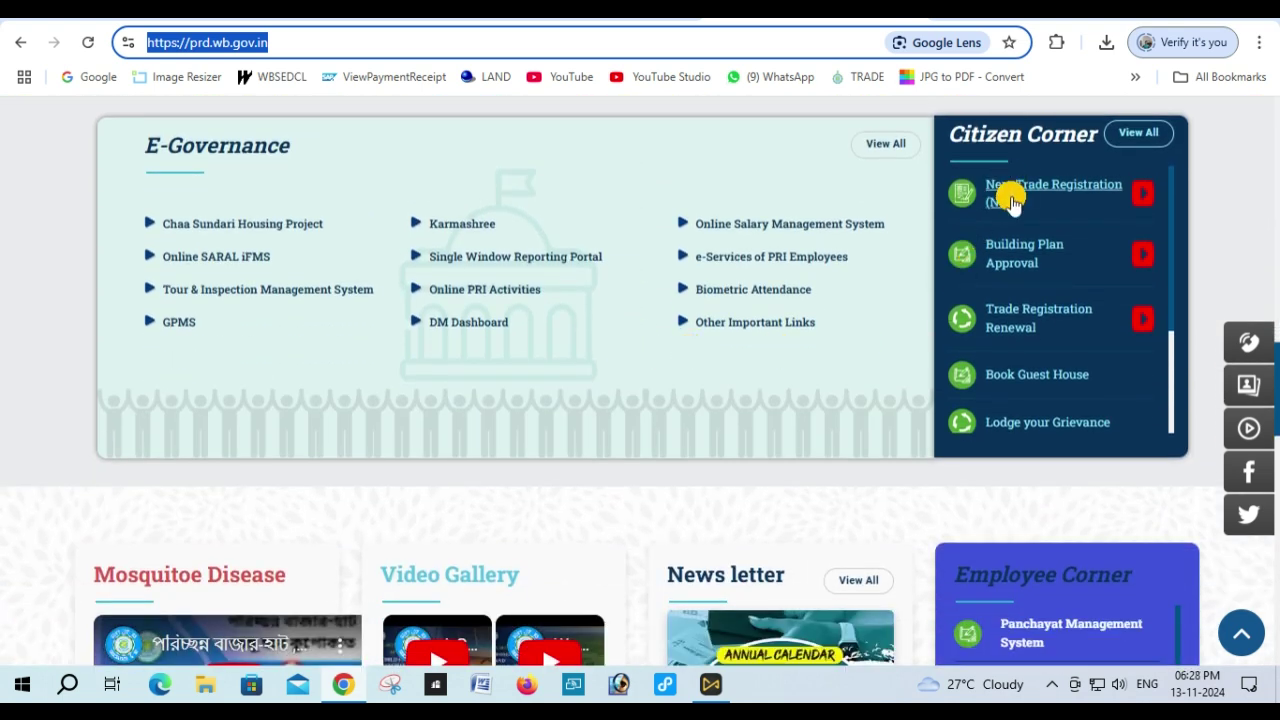
{"action": "left_click", "coordinate": [1013, 252]}
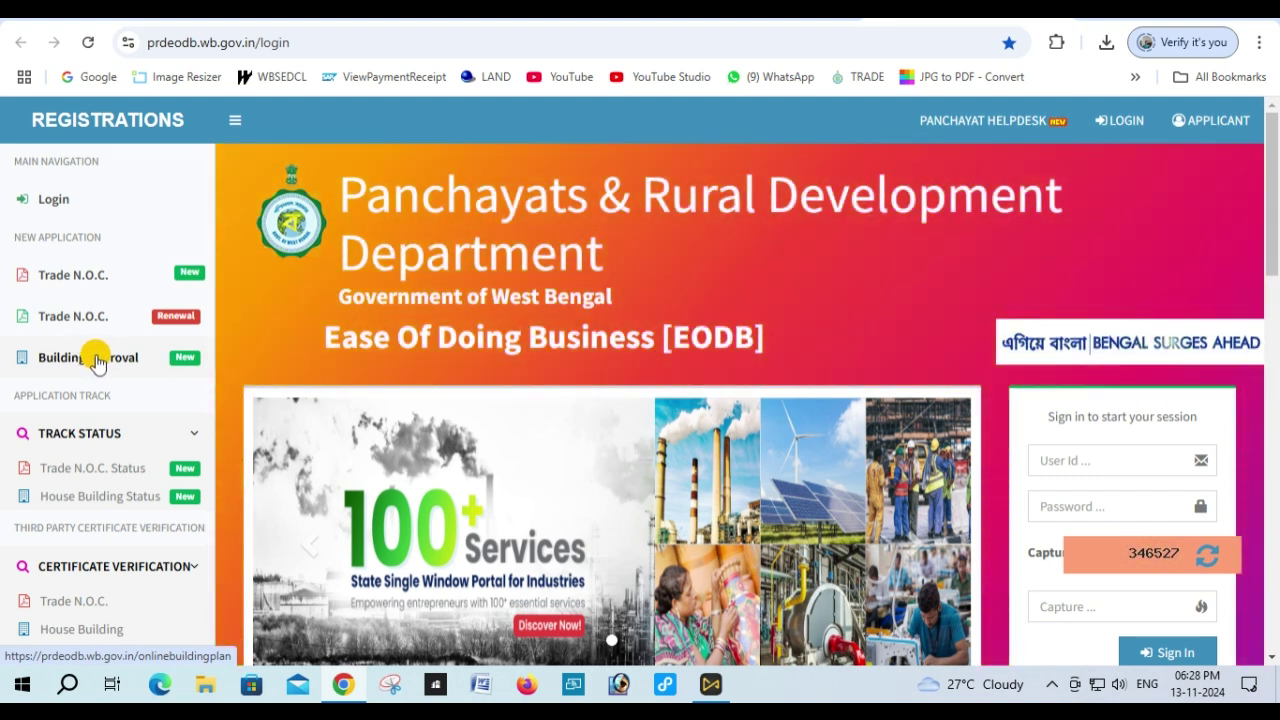
{"action": "left_click", "coordinate": [96, 362]}
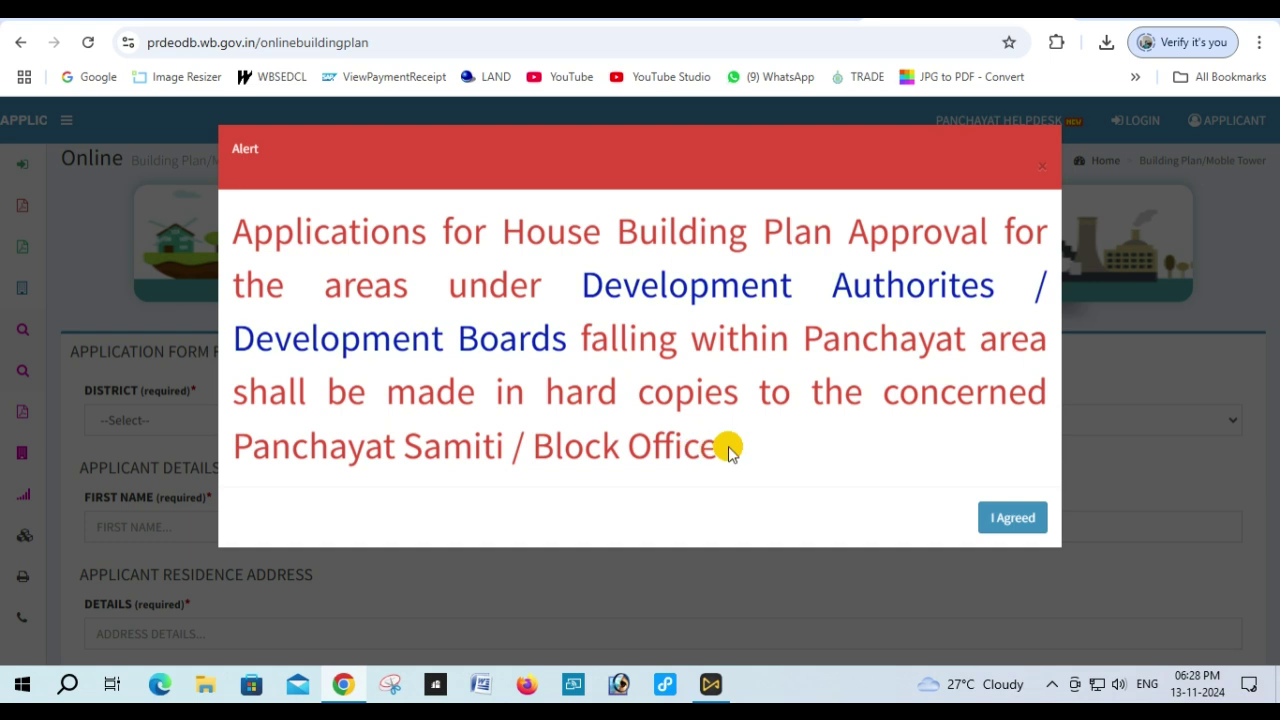
{"action": "left_click", "coordinate": [1030, 520]}
Set the application's district to HOOGHLY, block to KHANAKUL-I and gram panchayat to TANTISAL.
{"action": "scroll", "coordinate": [580, 362], "scroll_direction": "down", "scroll_amount": 1}
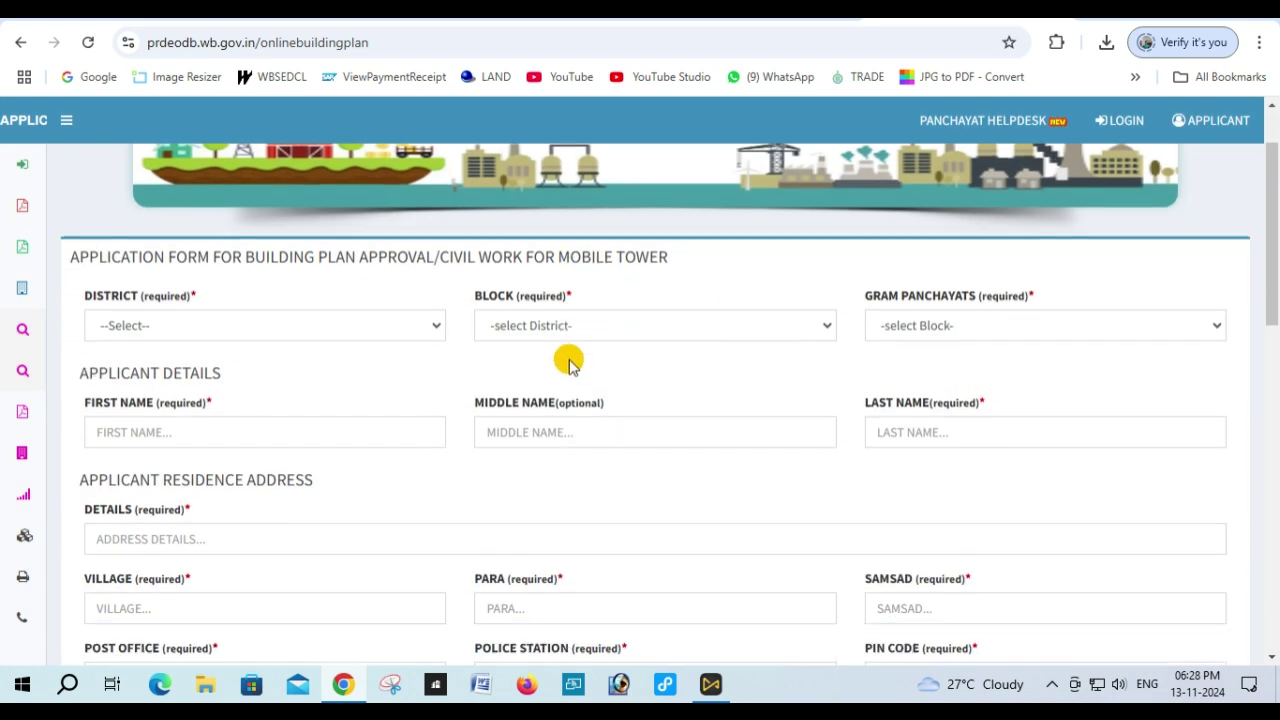
{"action": "left_click", "coordinate": [229, 326]}
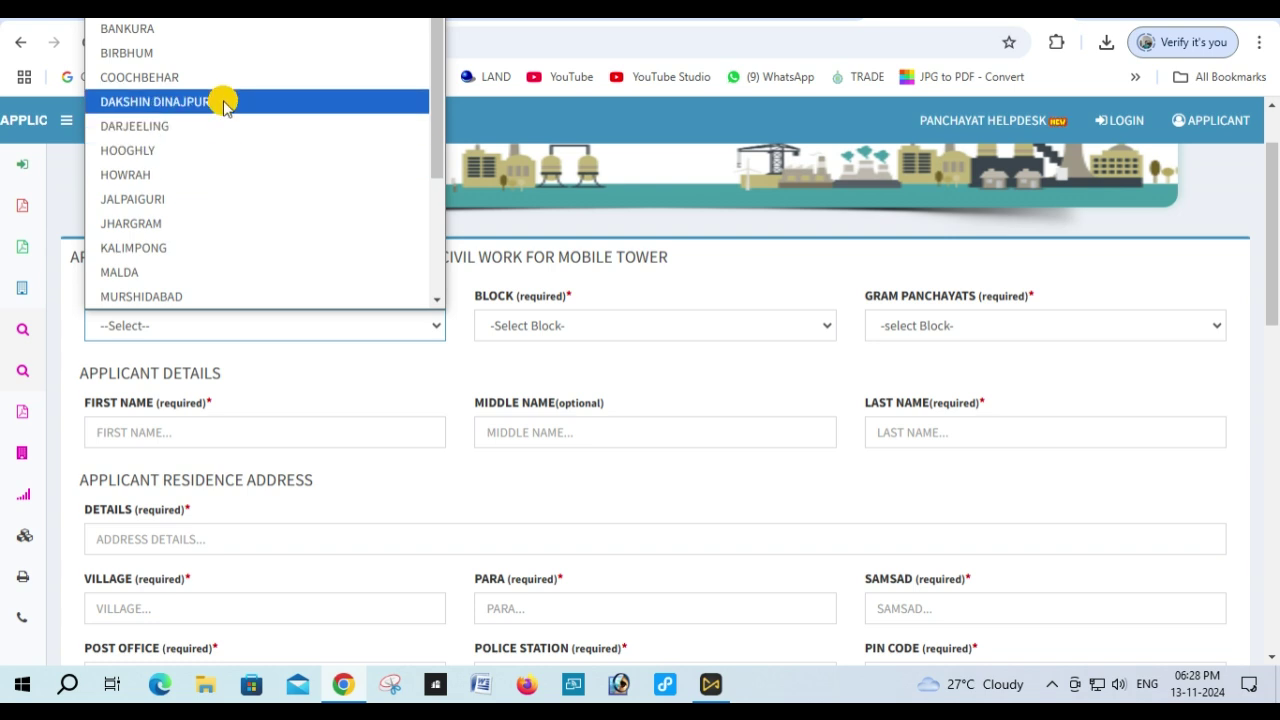
{"action": "left_click", "coordinate": [217, 150]}
{"action": "left_click", "coordinate": [630, 328]}
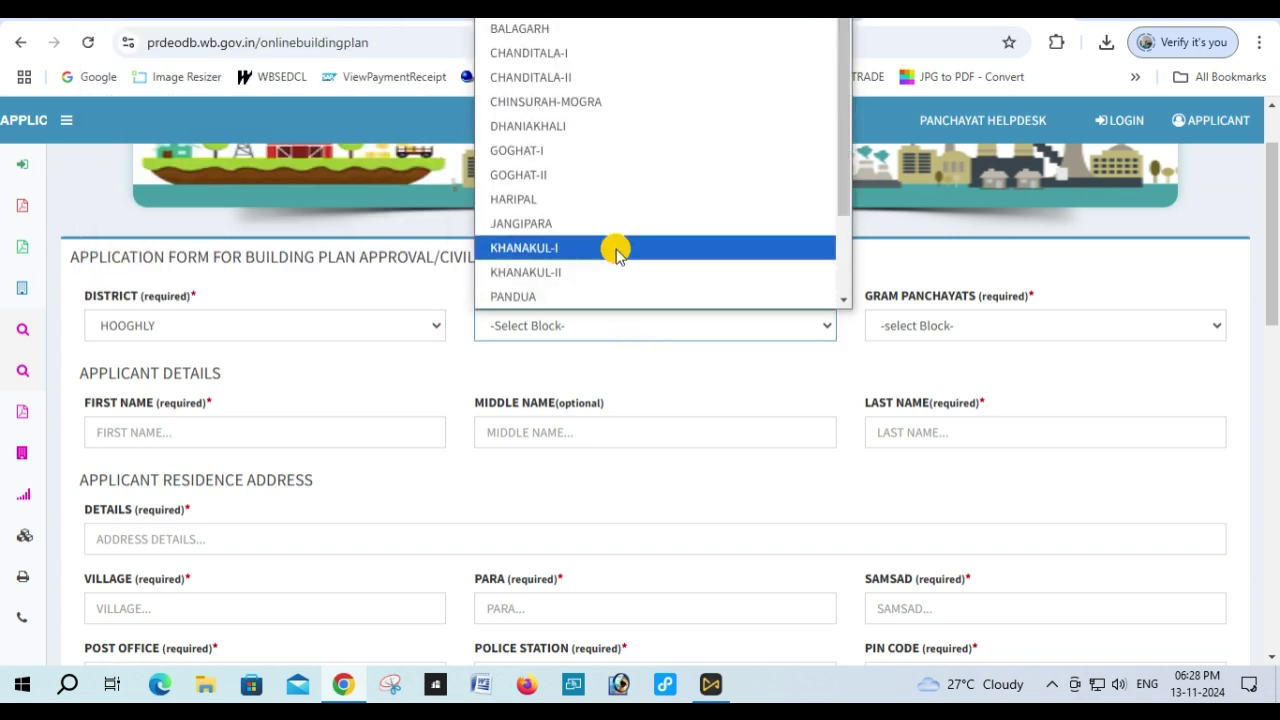
{"action": "left_click", "coordinate": [617, 250]}
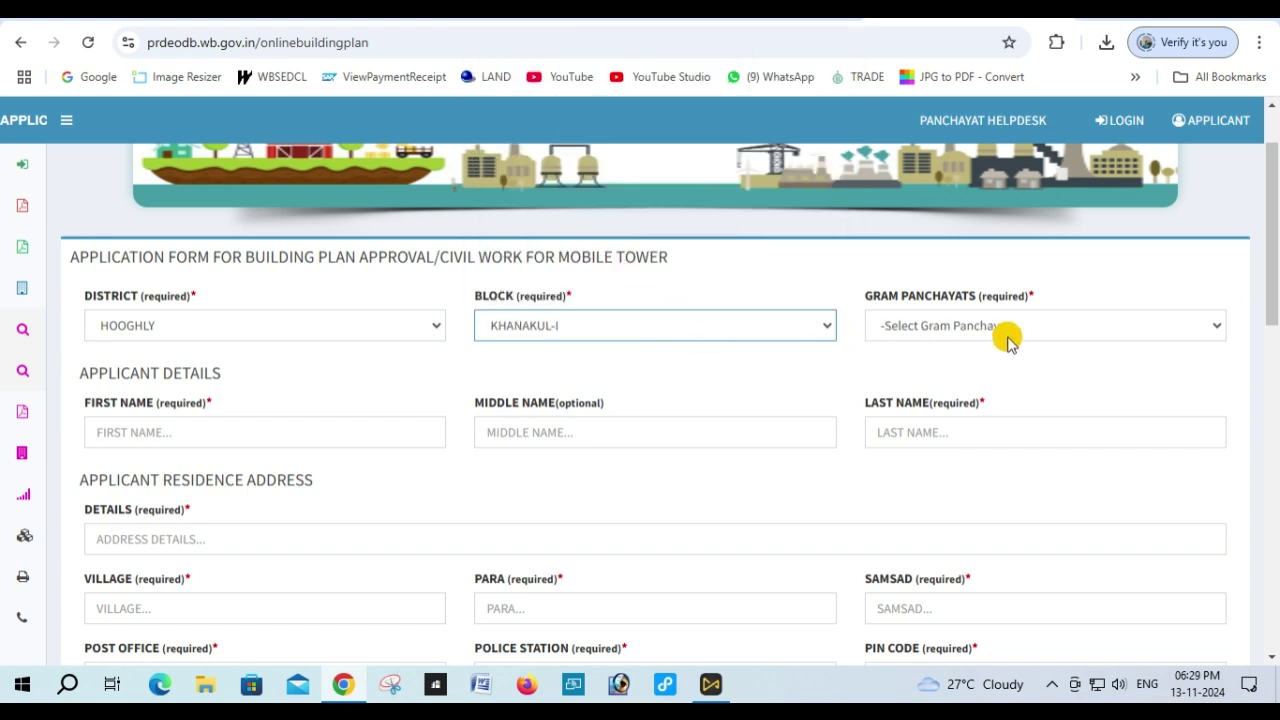
{"action": "left_click", "coordinate": [1120, 335]}
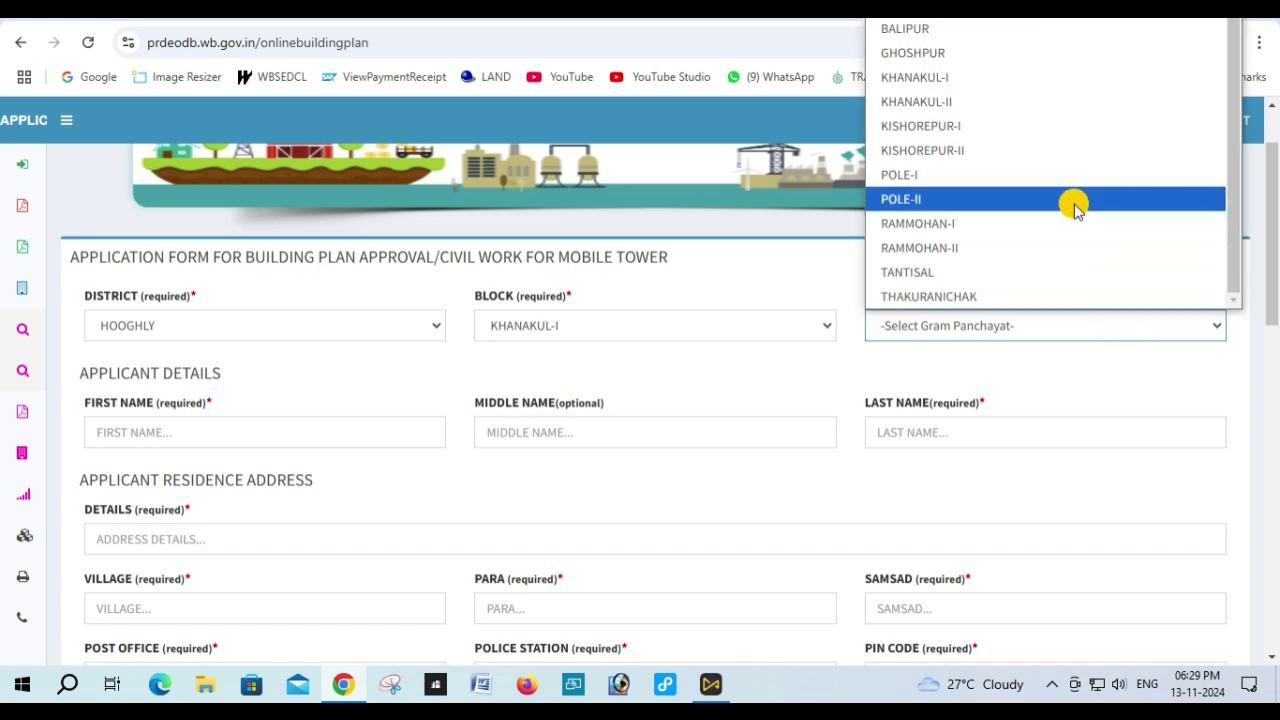
{"action": "left_click", "coordinate": [1012, 272]}
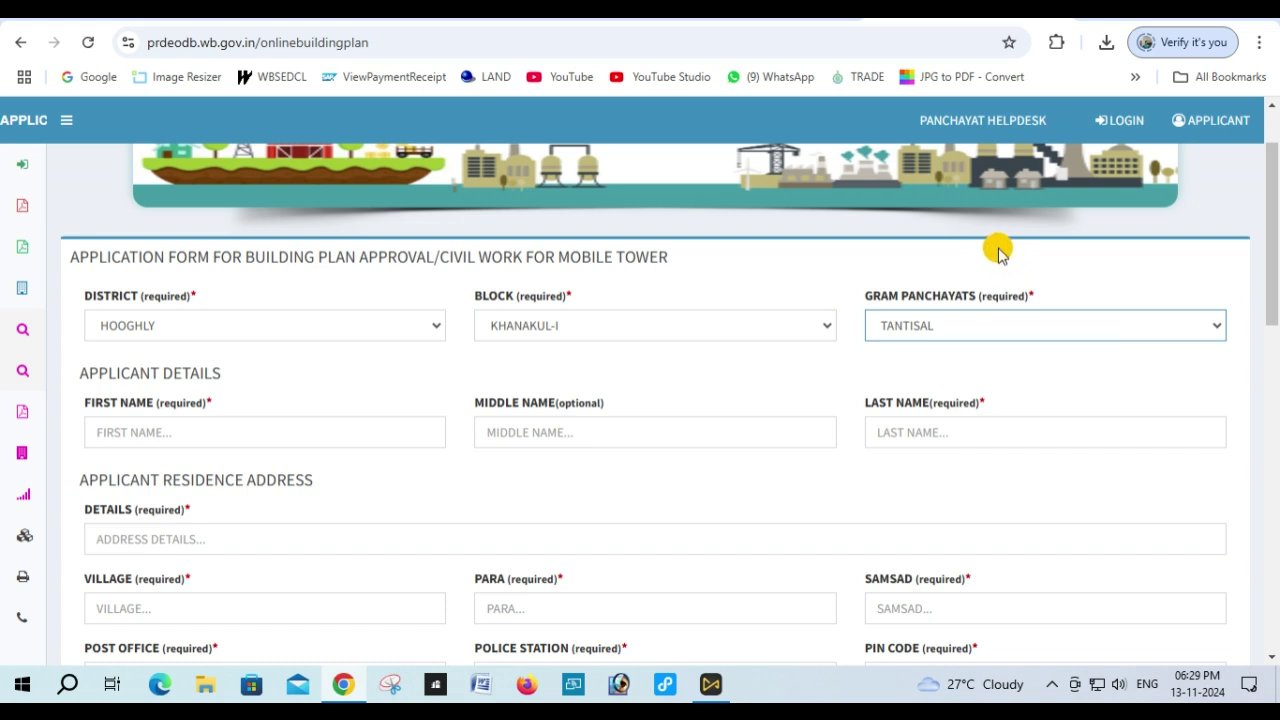
Go through the applicant name fields and the residence address fields, from address details to PIN code, to examine what is required.
{"action": "left_click", "coordinate": [153, 430]}
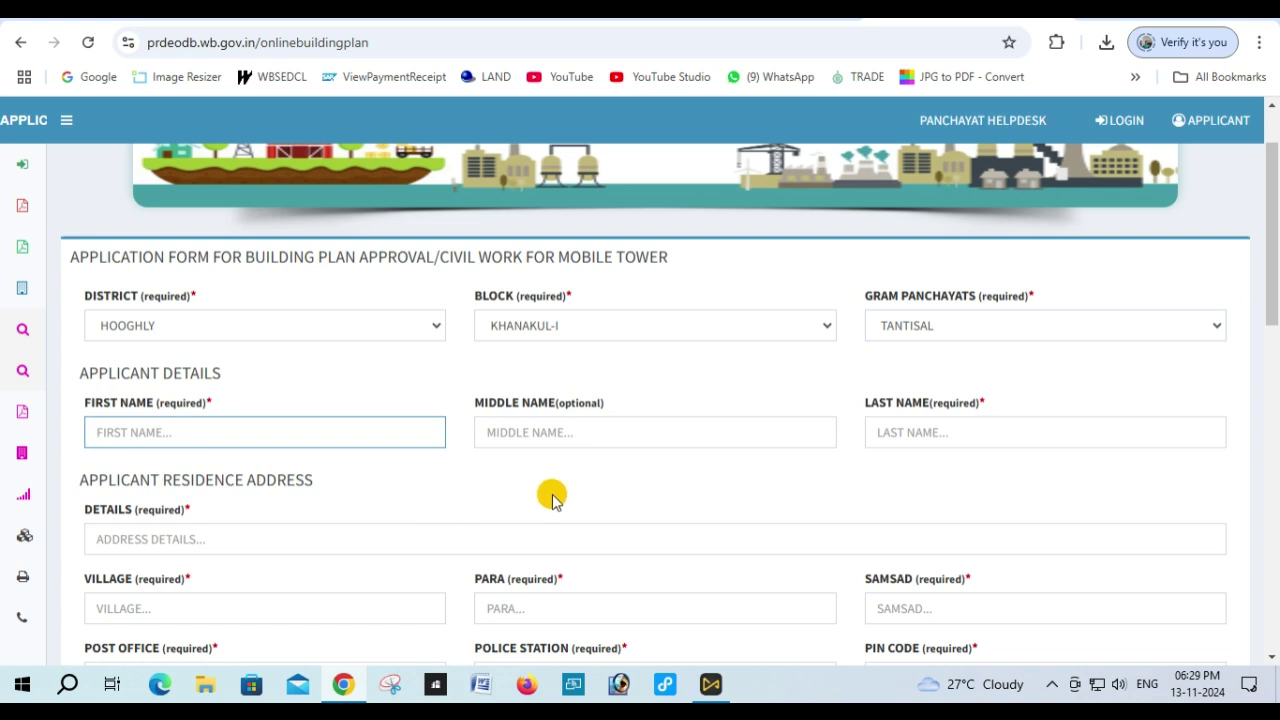
{"action": "left_click", "coordinate": [602, 433]}
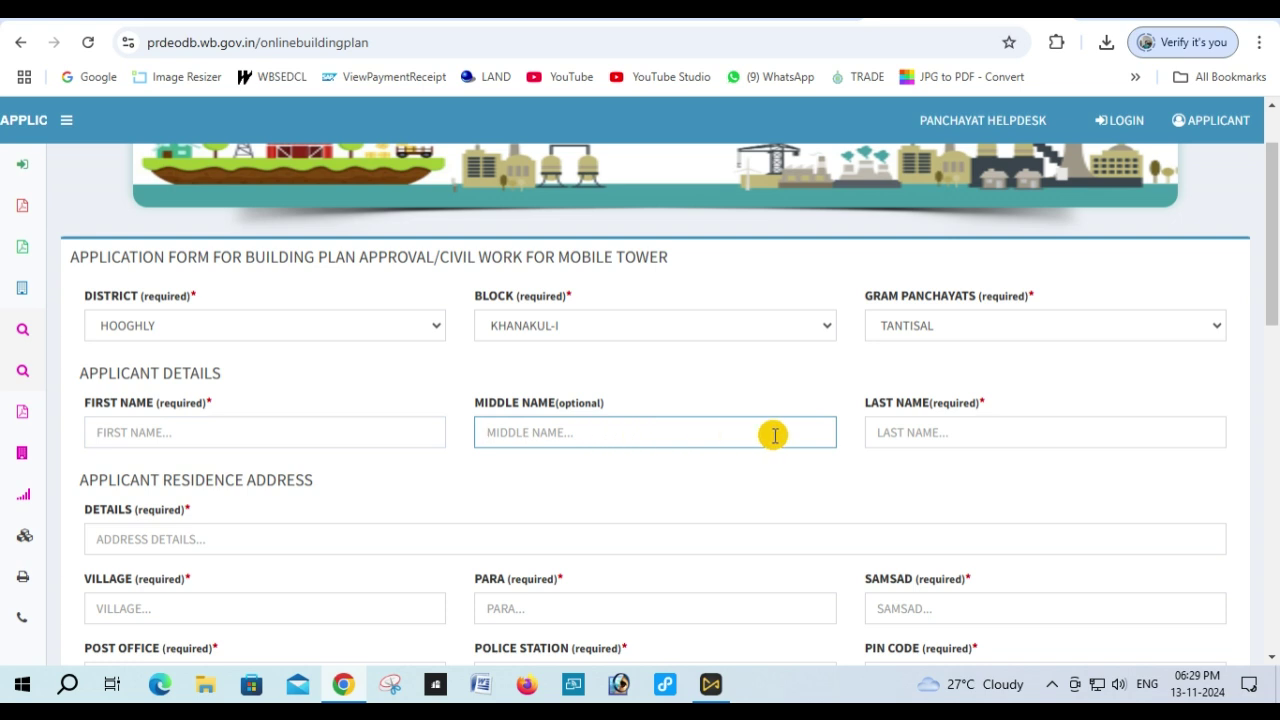
{"action": "left_click", "coordinate": [938, 438]}
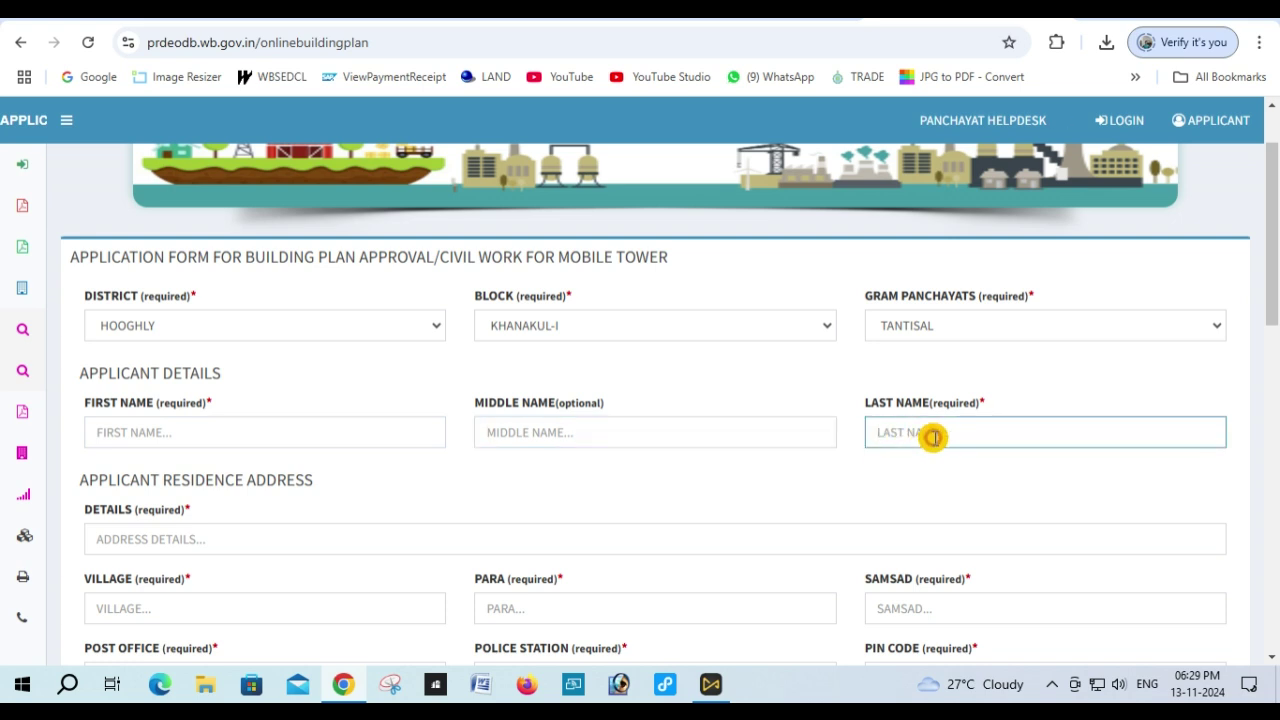
{"action": "scroll", "coordinate": [500, 449], "scroll_direction": "down", "scroll_amount": 3}
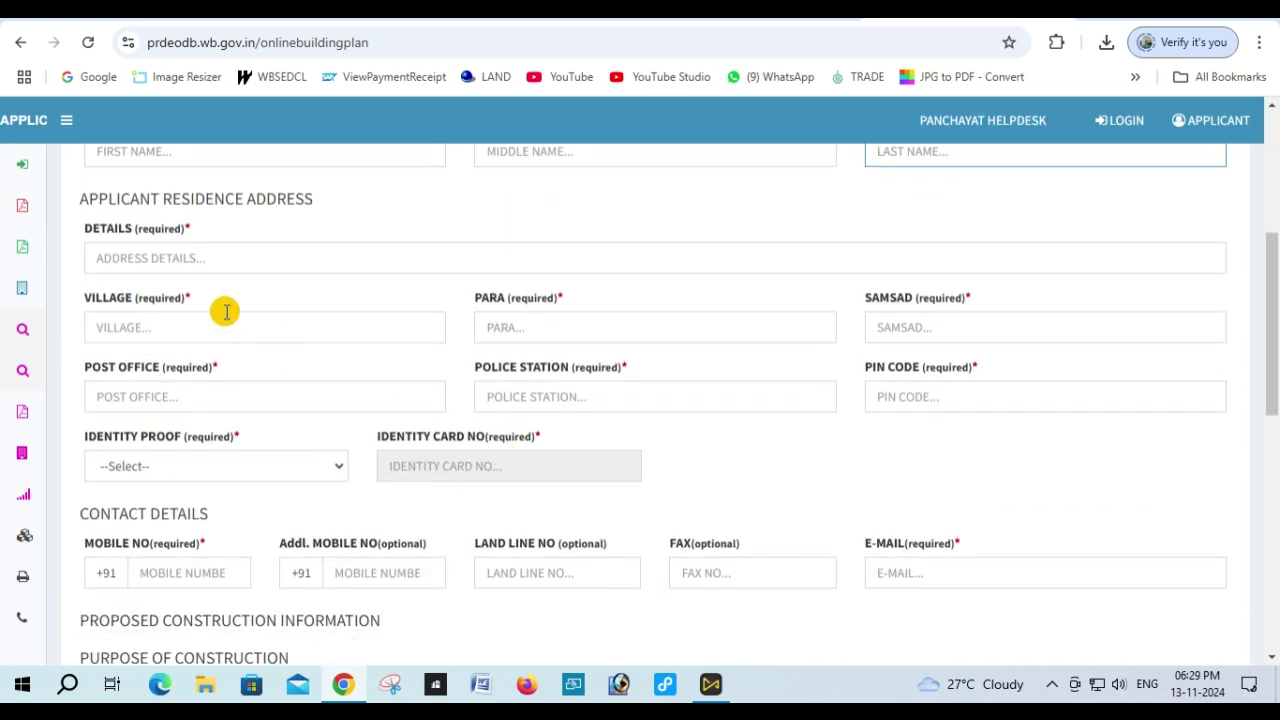
{"action": "left_click", "coordinate": [176, 258]}
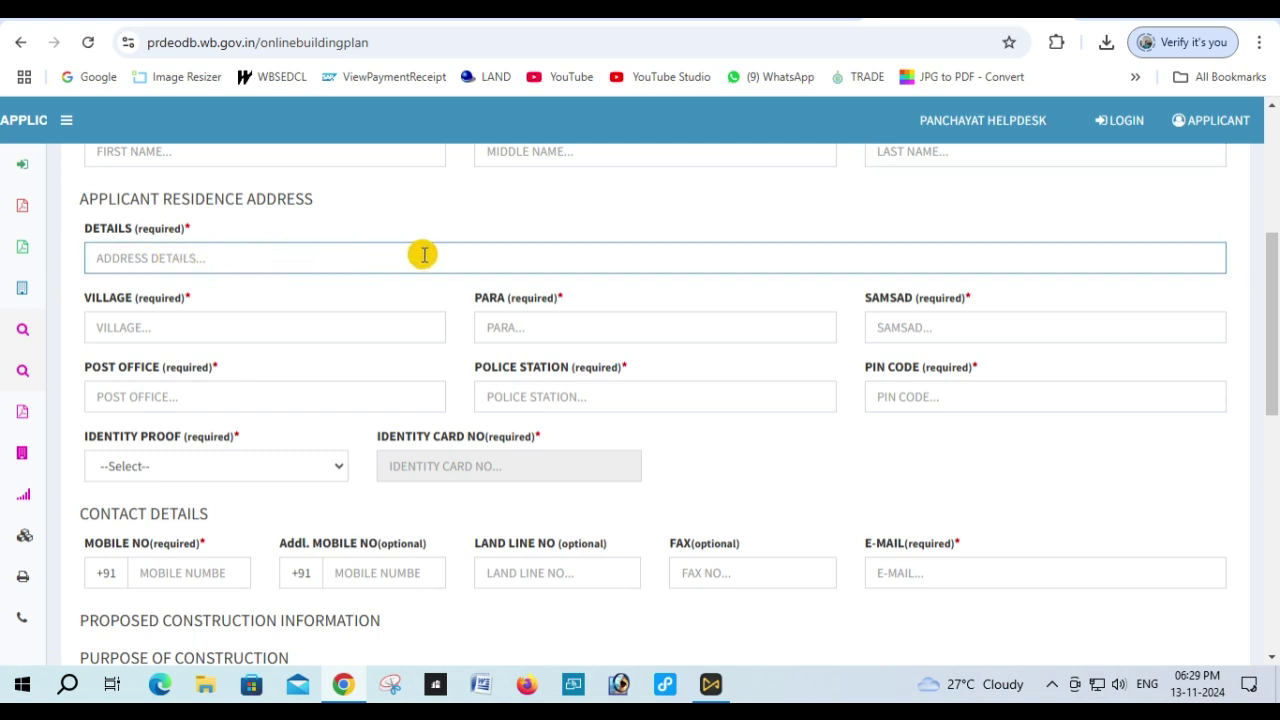
{"action": "left_click", "coordinate": [239, 331]}
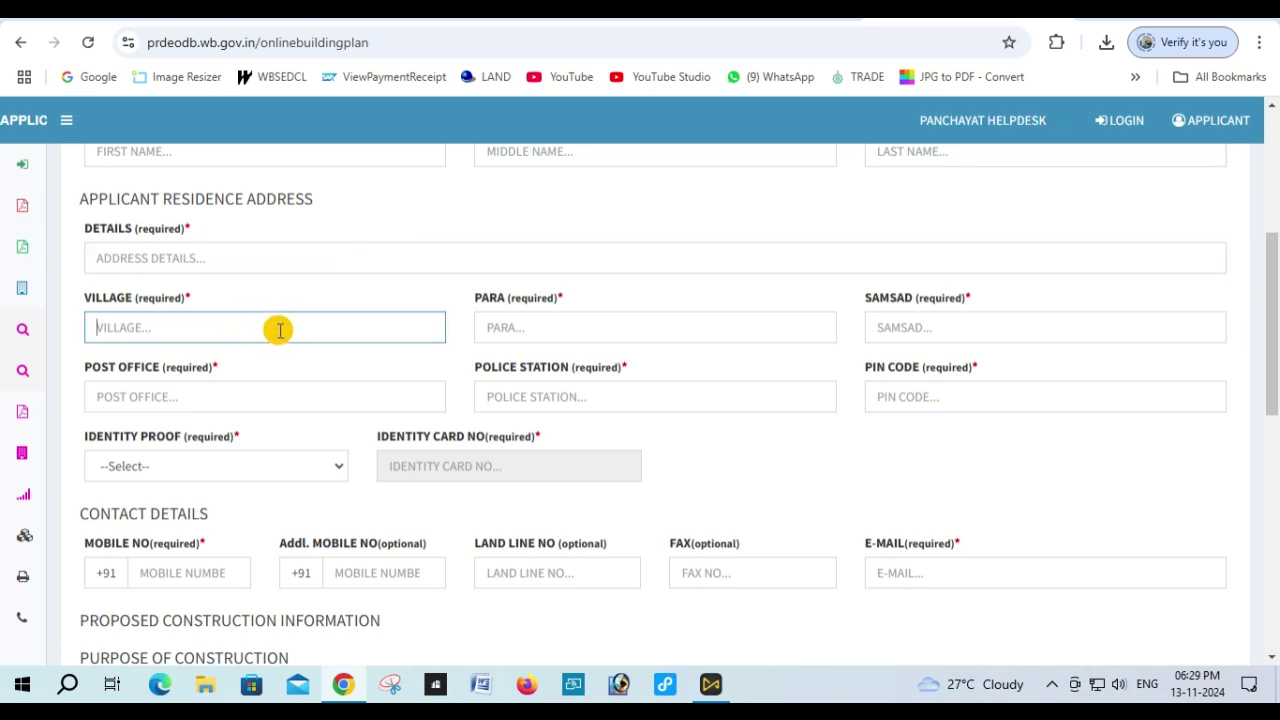
{"action": "left_click", "coordinate": [580, 326]}
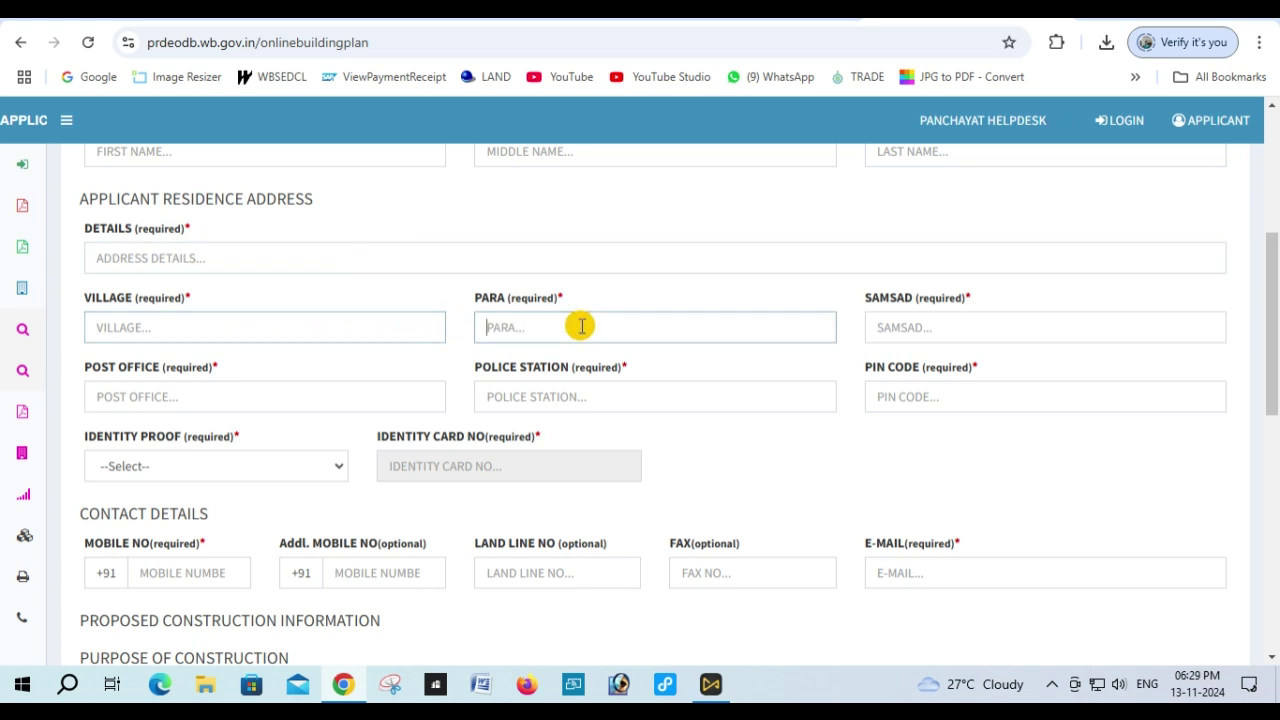
{"action": "left_click", "coordinate": [964, 326]}
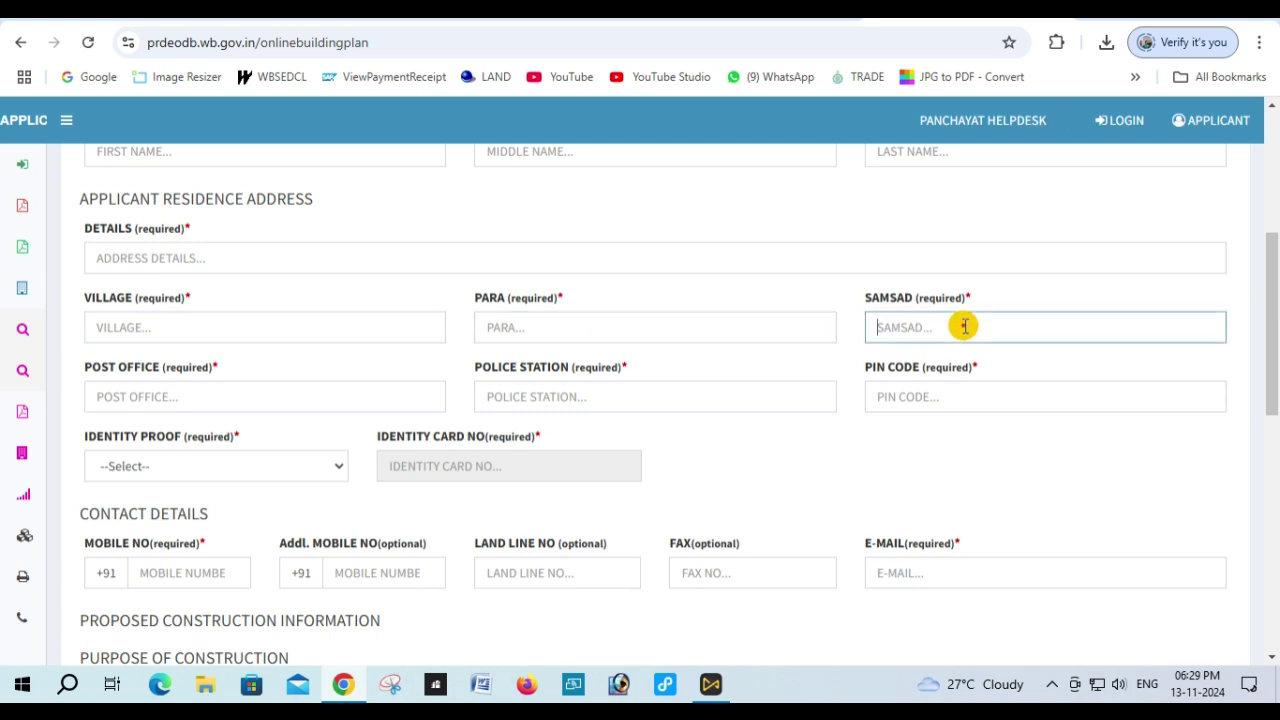
{"action": "left_click", "coordinate": [204, 401]}
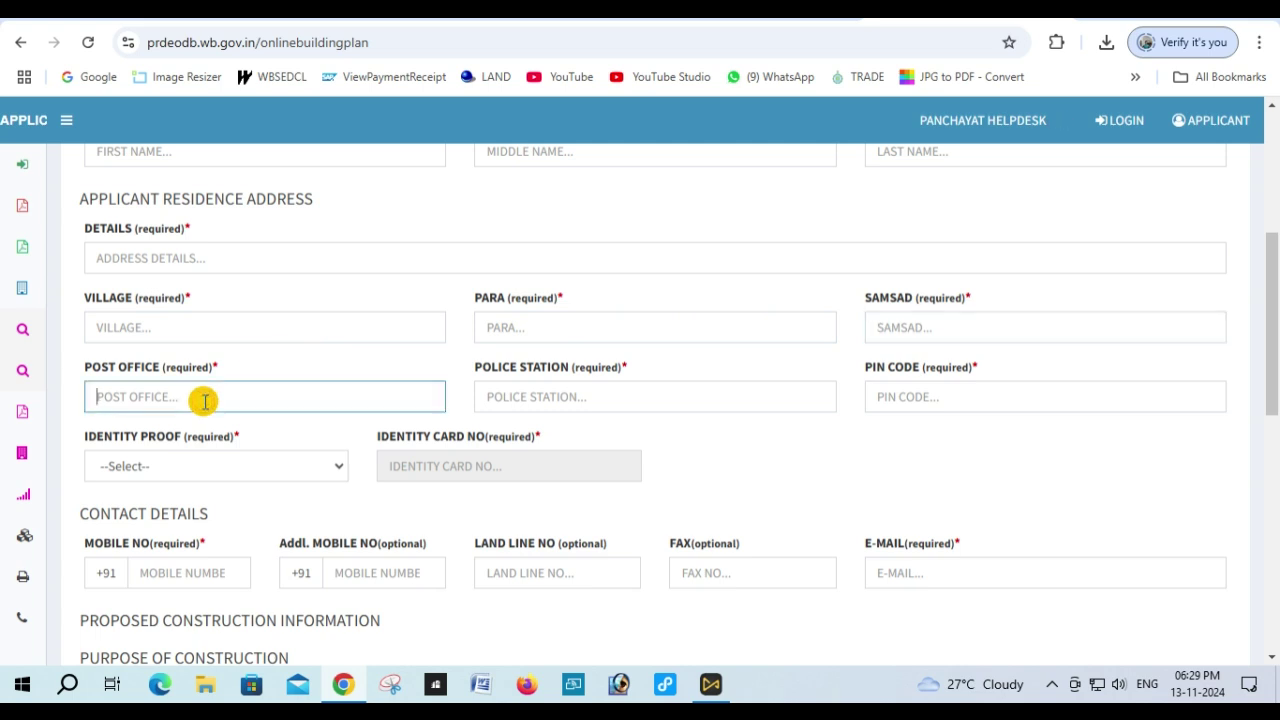
{"action": "left_click", "coordinate": [620, 392]}
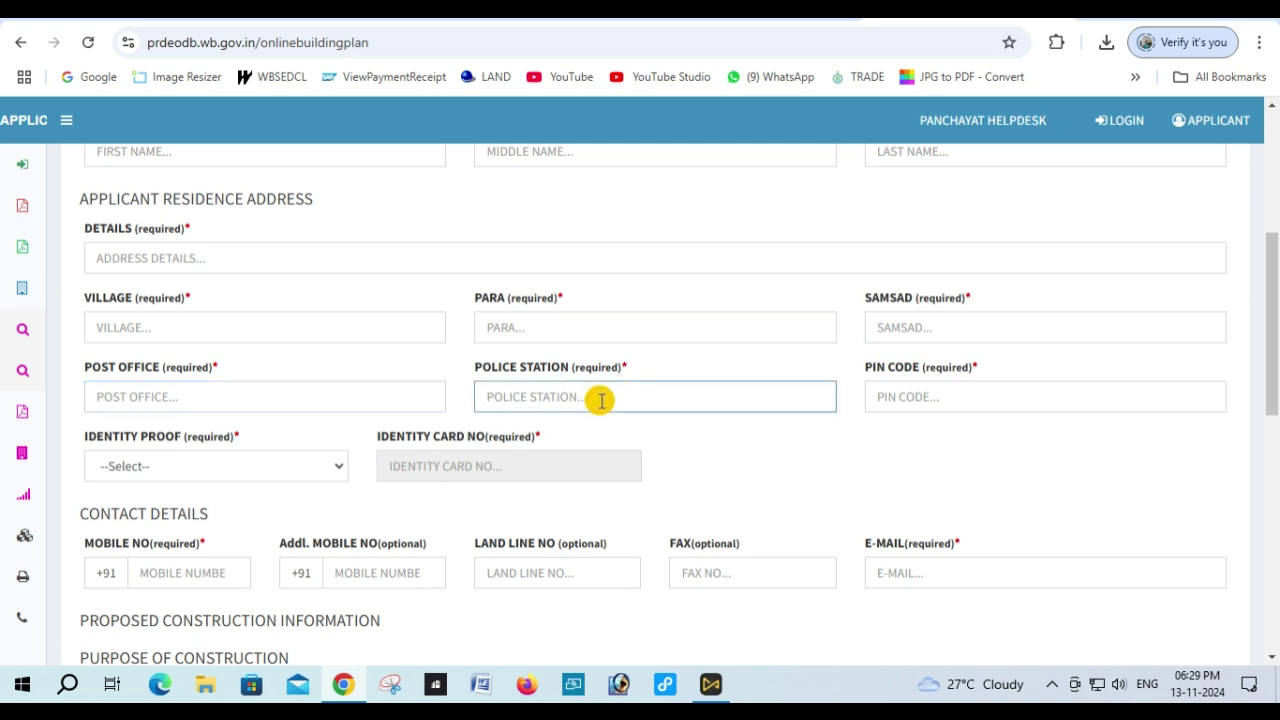
{"action": "key", "text": "Tab"}
Set the identity proof to AADHAR and go through the mobile number and e-mail fields of the contact details.
{"action": "scroll", "coordinate": [305, 290], "scroll_direction": "down", "scroll_amount": 2}
{"action": "left_click", "coordinate": [305, 285]}
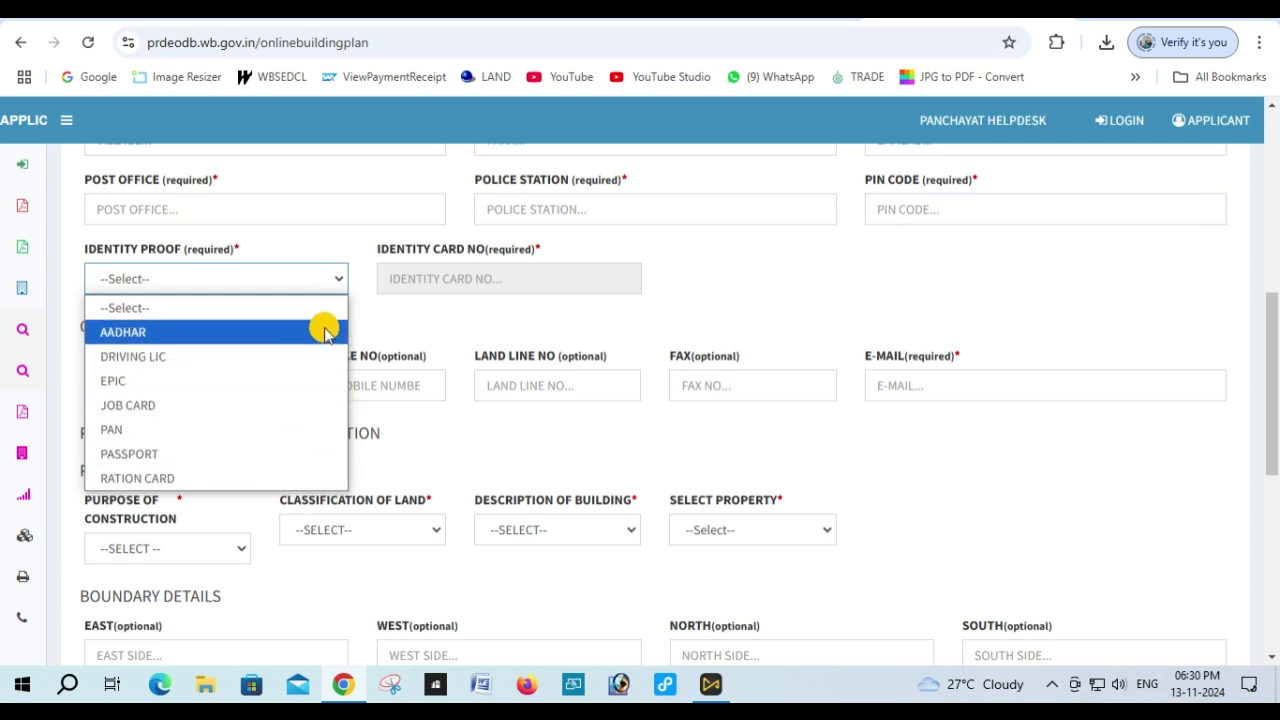
{"action": "left_click", "coordinate": [325, 332]}
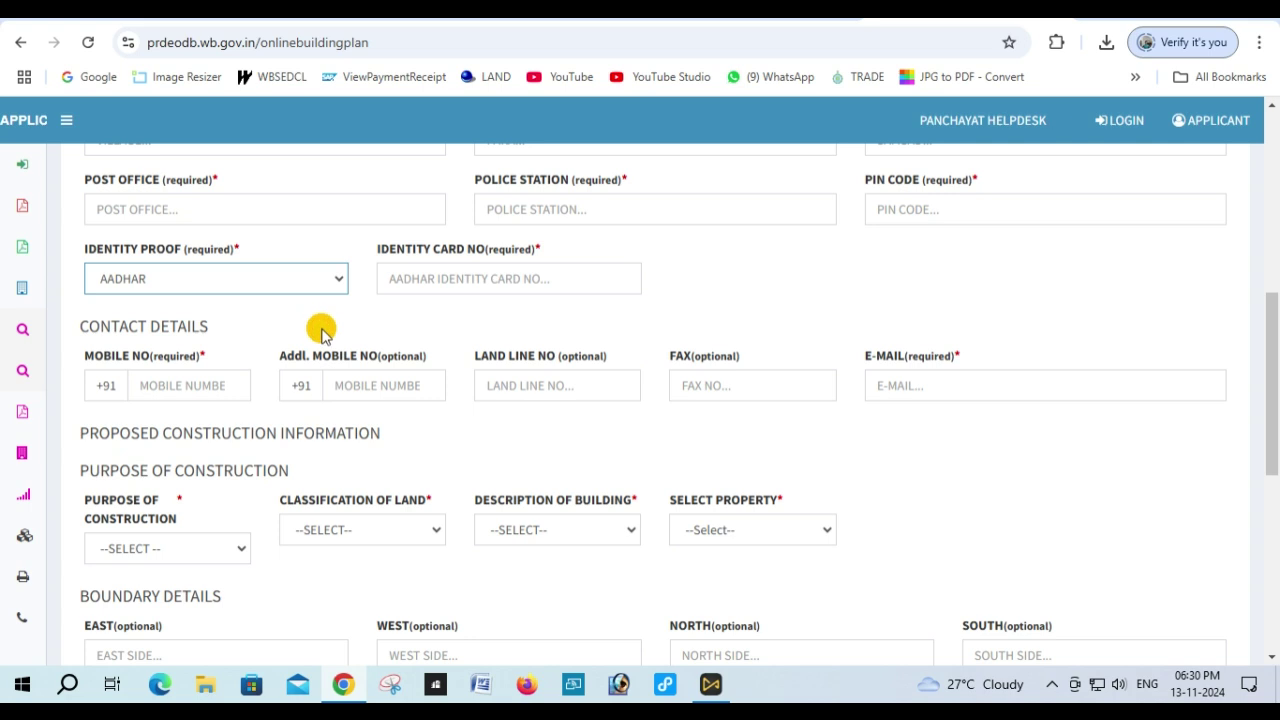
{"action": "scroll", "coordinate": [322, 335], "scroll_direction": "down", "scroll_amount": 1}
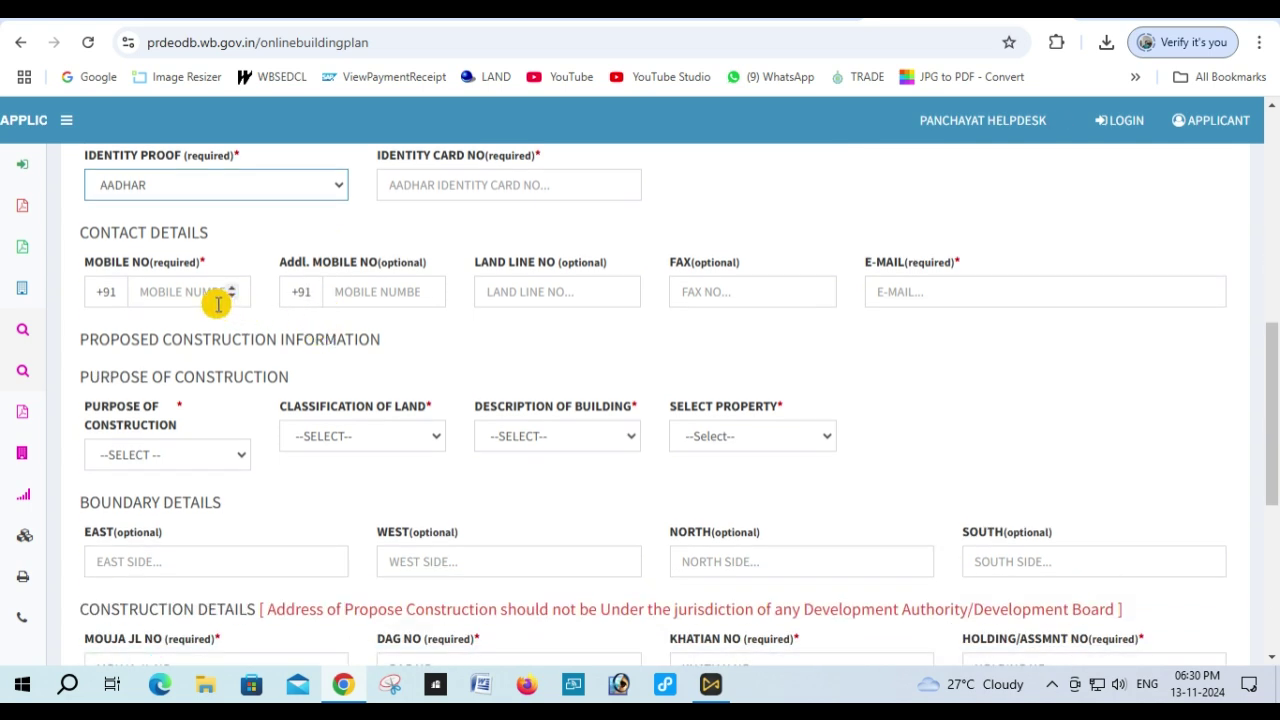
{"action": "left_click", "coordinate": [179, 291]}
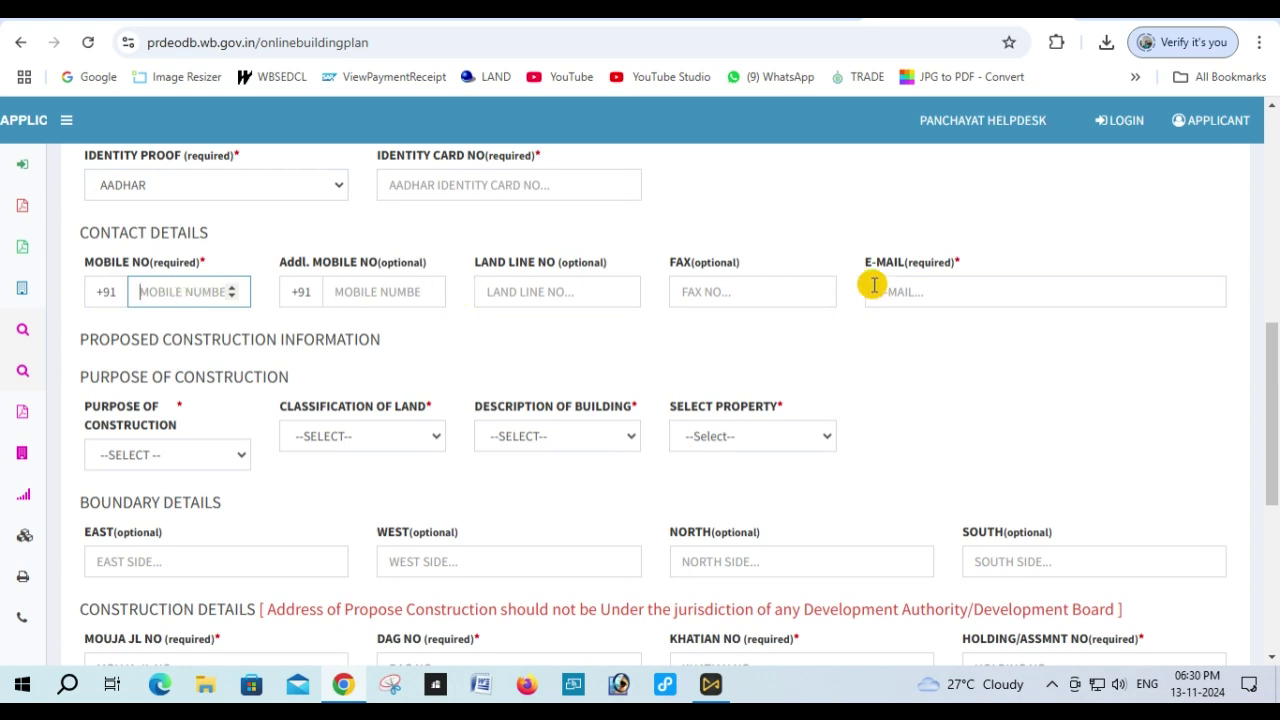
{"action": "left_click", "coordinate": [954, 286]}
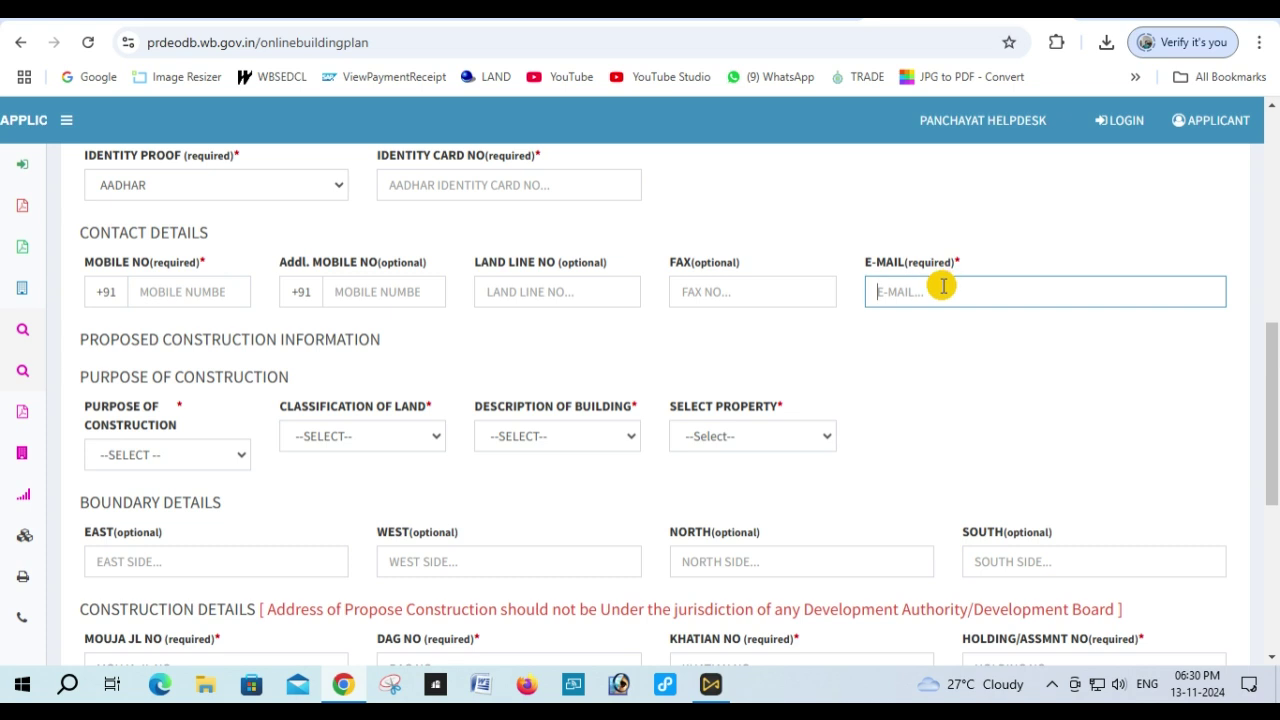
Set the purpose of construction to NEW BUILDING CONSTRUCTION and the classification of land to BASTU.
{"action": "scroll", "coordinate": [900, 290], "scroll_direction": "down", "scroll_amount": 2}
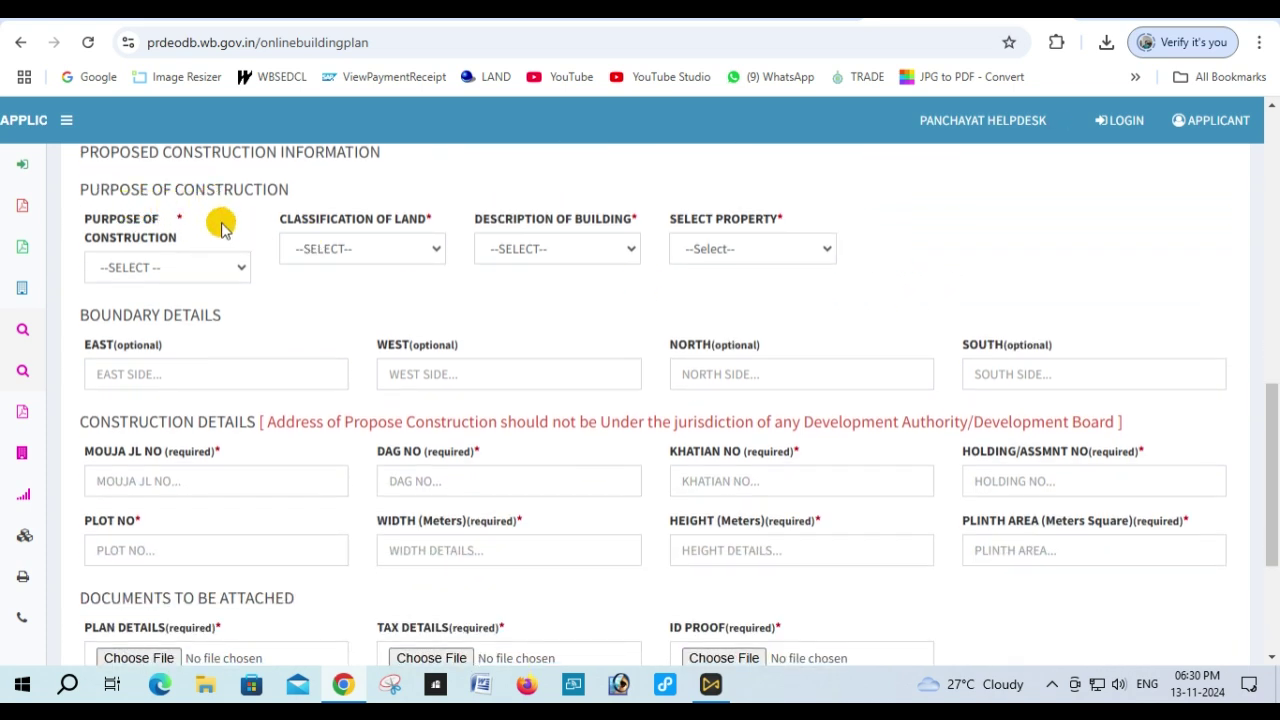
{"action": "scroll", "coordinate": [220, 223], "scroll_direction": "up", "scroll_amount": 1}
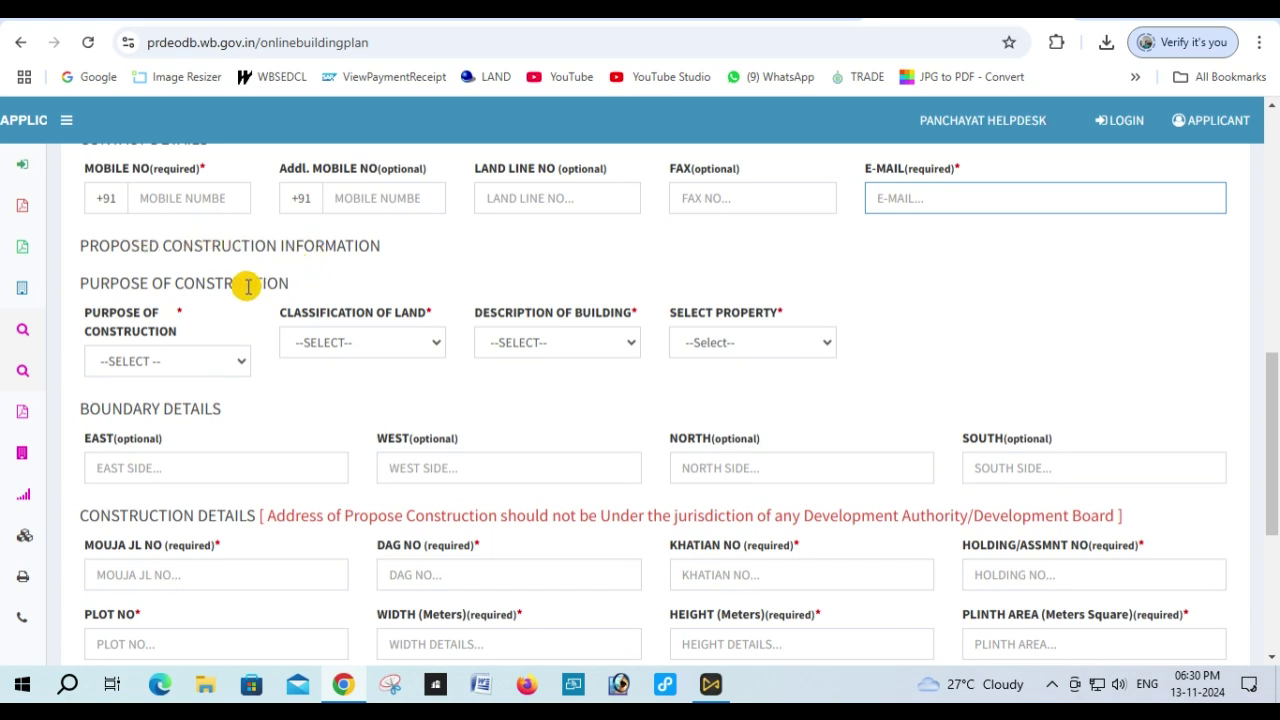
{"action": "left_click", "coordinate": [222, 361]}
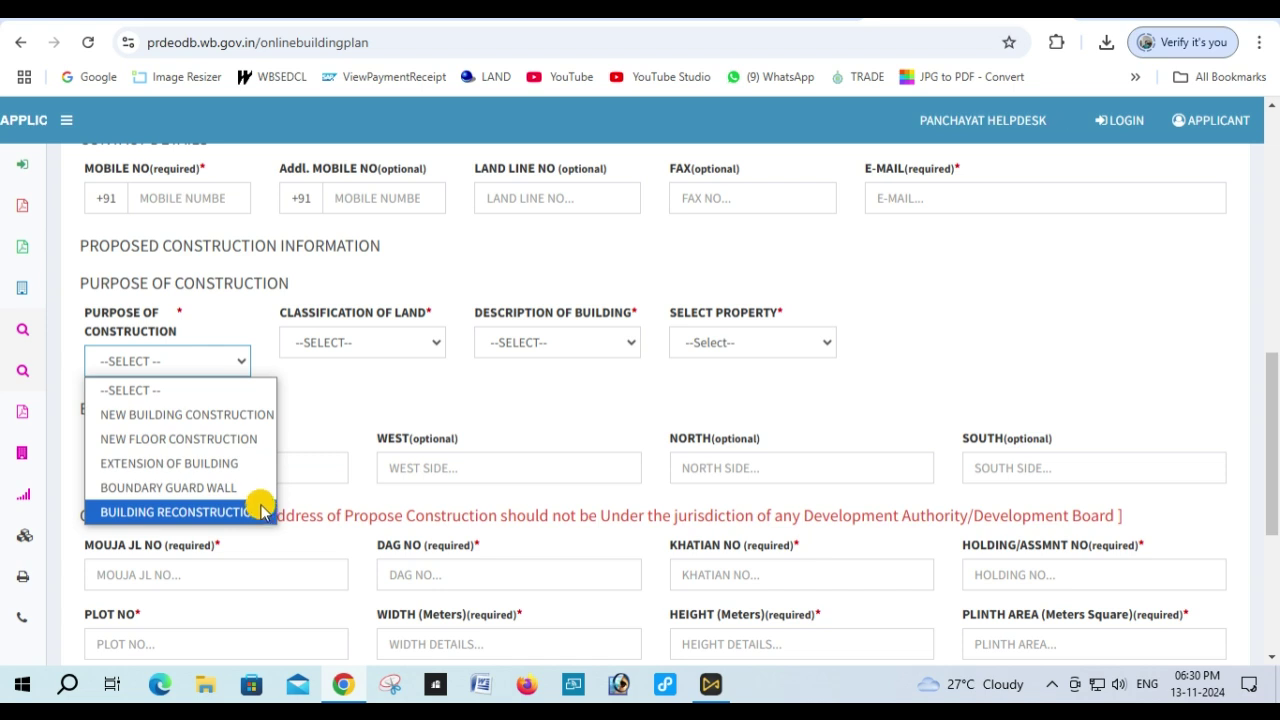
{"action": "left_click", "coordinate": [256, 415]}
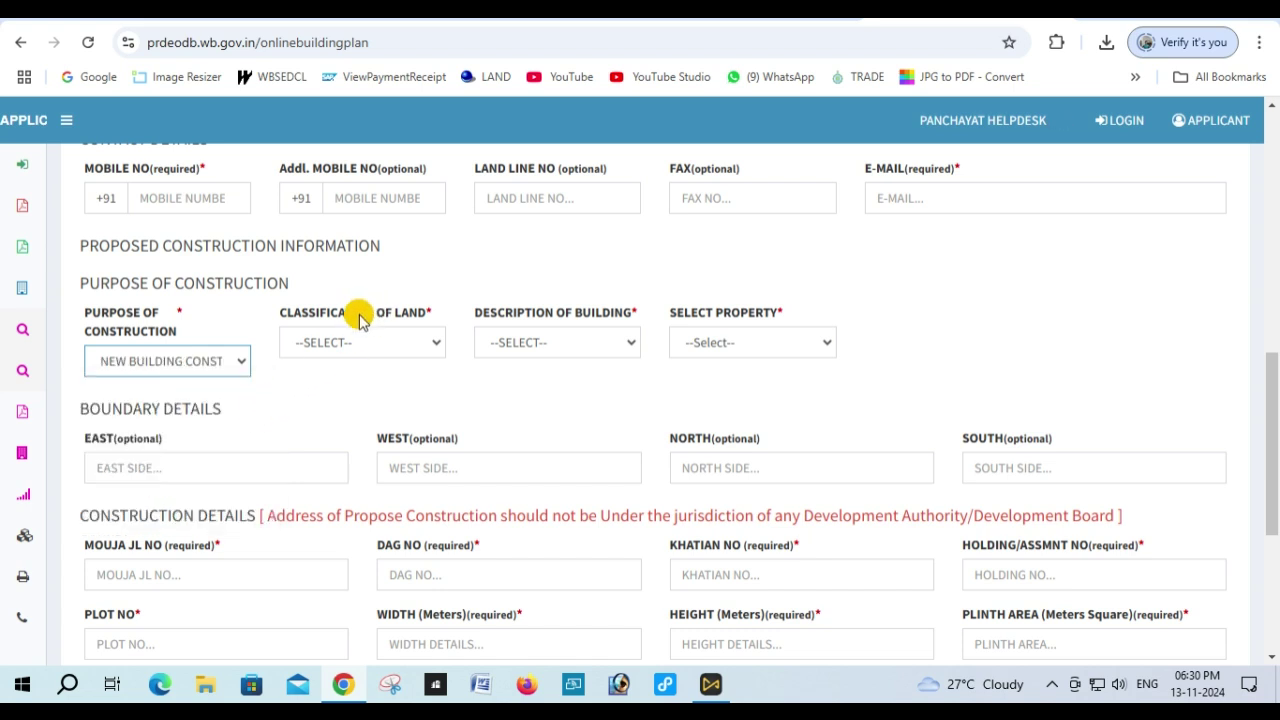
{"action": "left_click", "coordinate": [408, 343]}
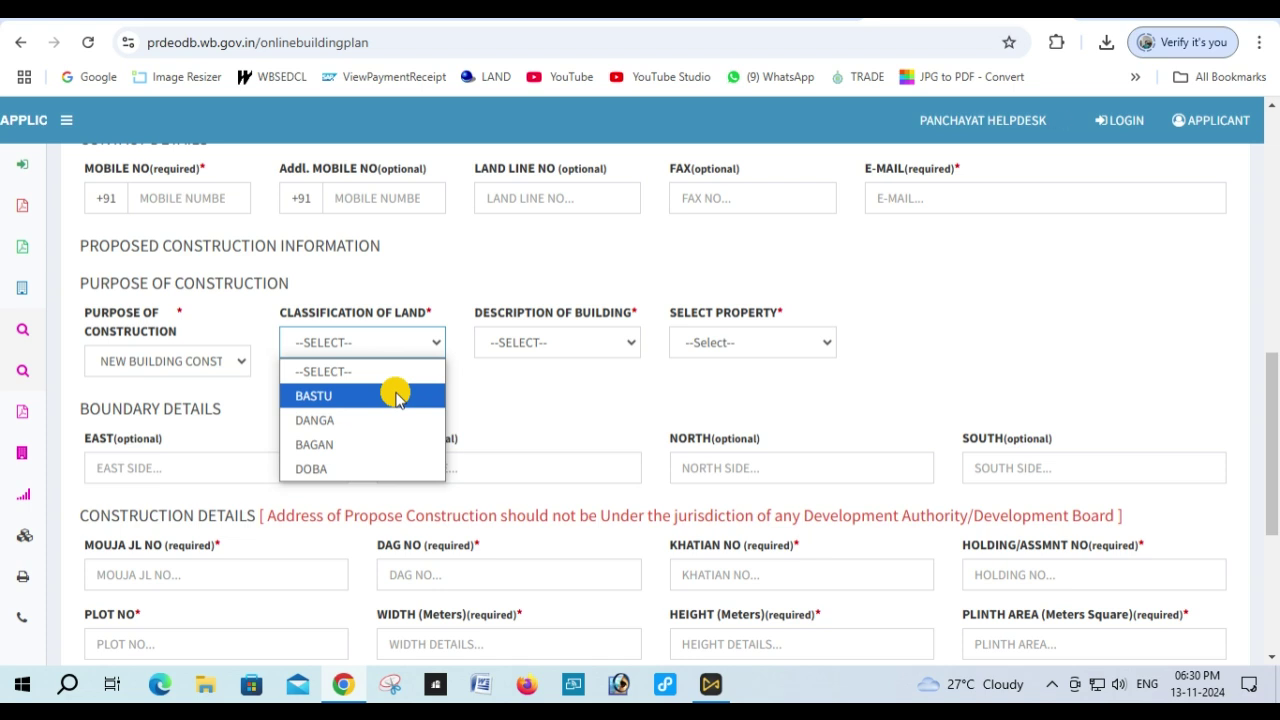
{"action": "left_click", "coordinate": [398, 397]}
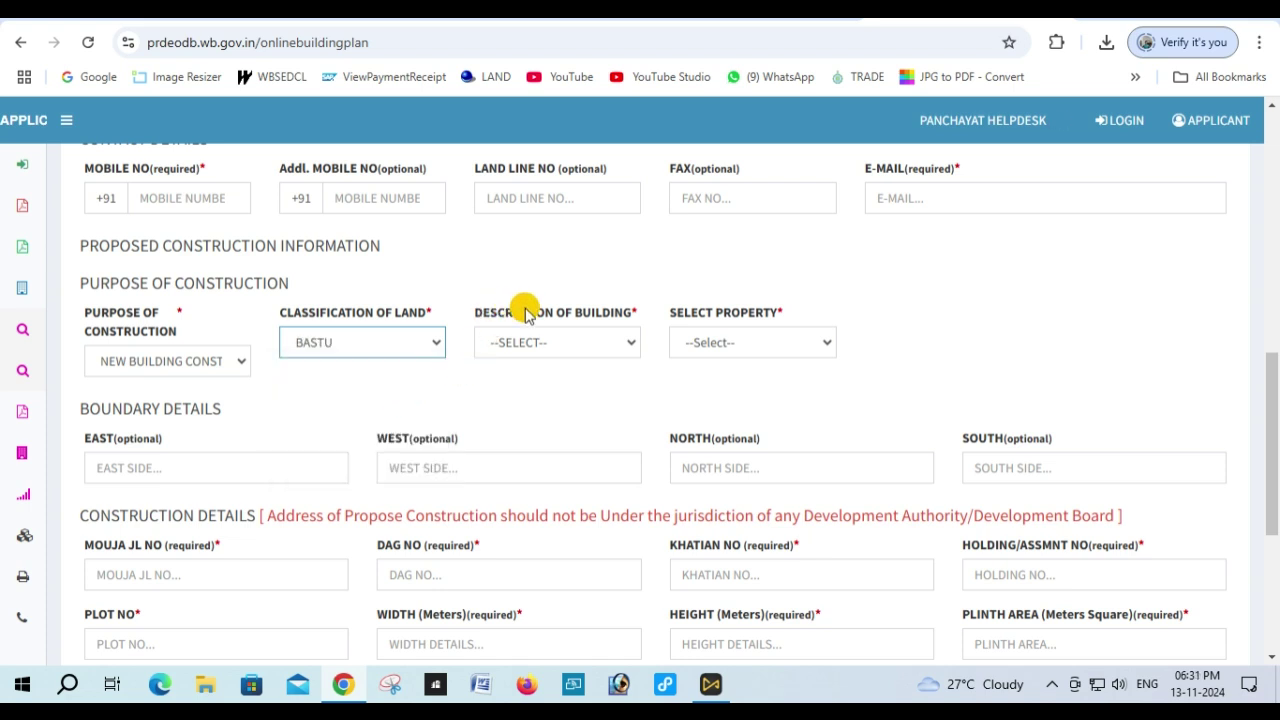
Set the description of building to 2 STORIED and the property to INDIVIDUAL RESIDENTIAL.
{"action": "left_click", "coordinate": [580, 342]}
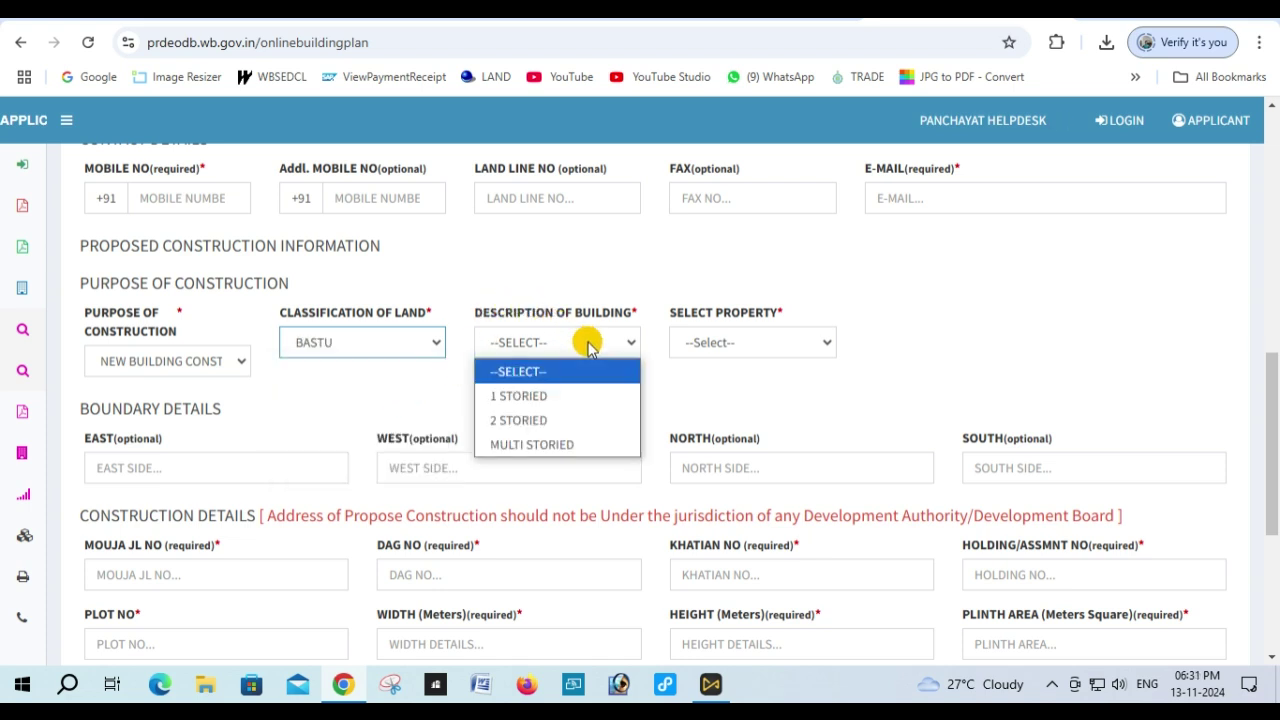
{"action": "left_click", "coordinate": [580, 421]}
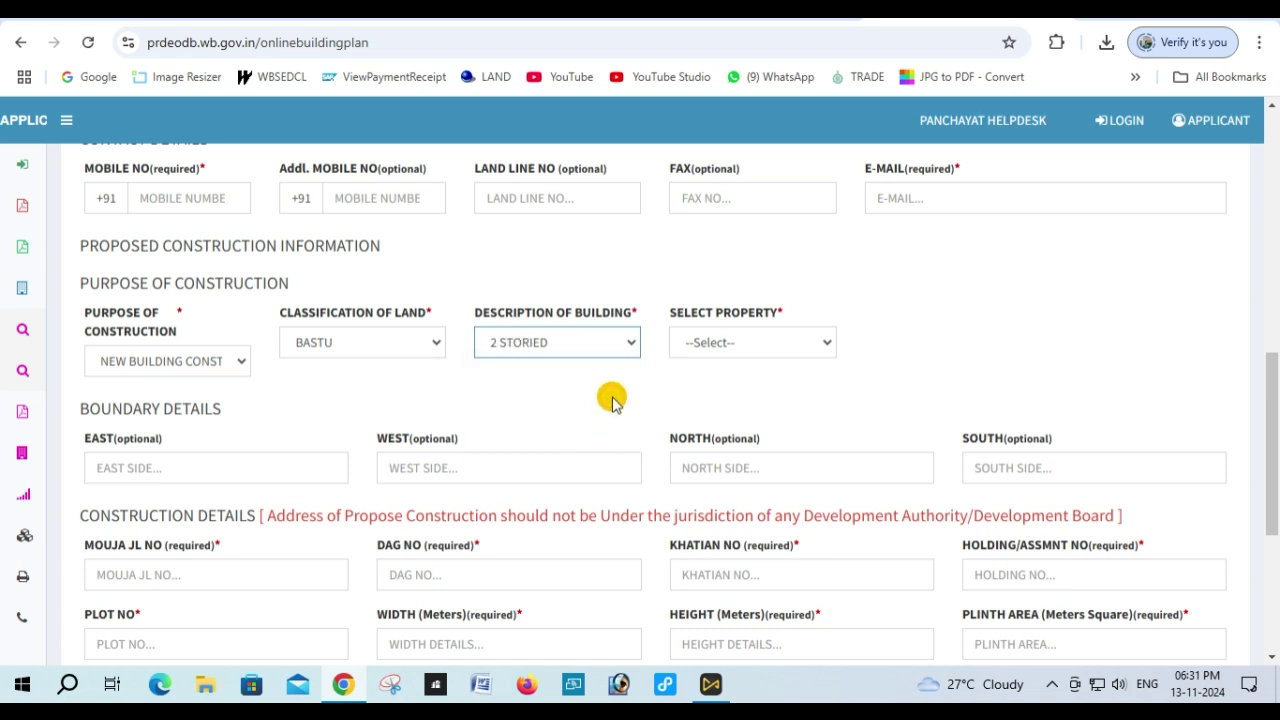
{"action": "left_click", "coordinate": [776, 342]}
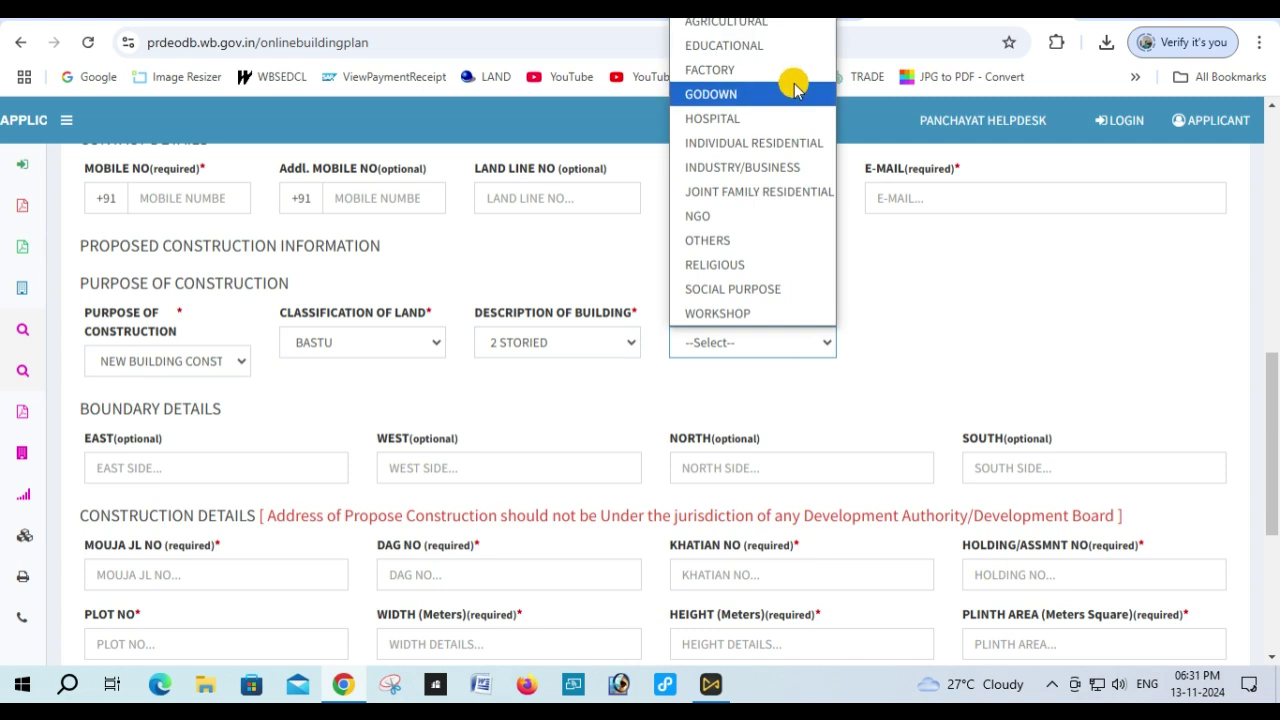
{"action": "scroll", "coordinate": [876, 120], "scroll_direction": "up", "scroll_amount": 1}
{"action": "left_click", "coordinate": [727, 436]}
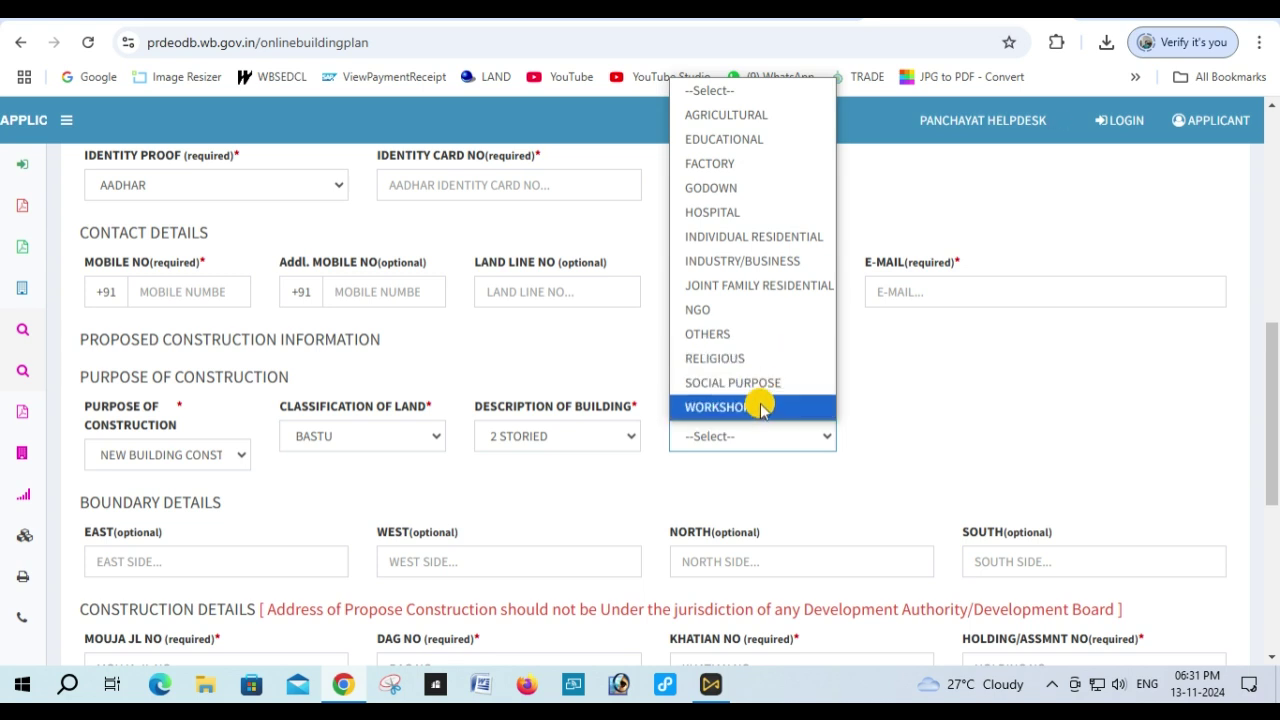
{"action": "left_click", "coordinate": [789, 242]}
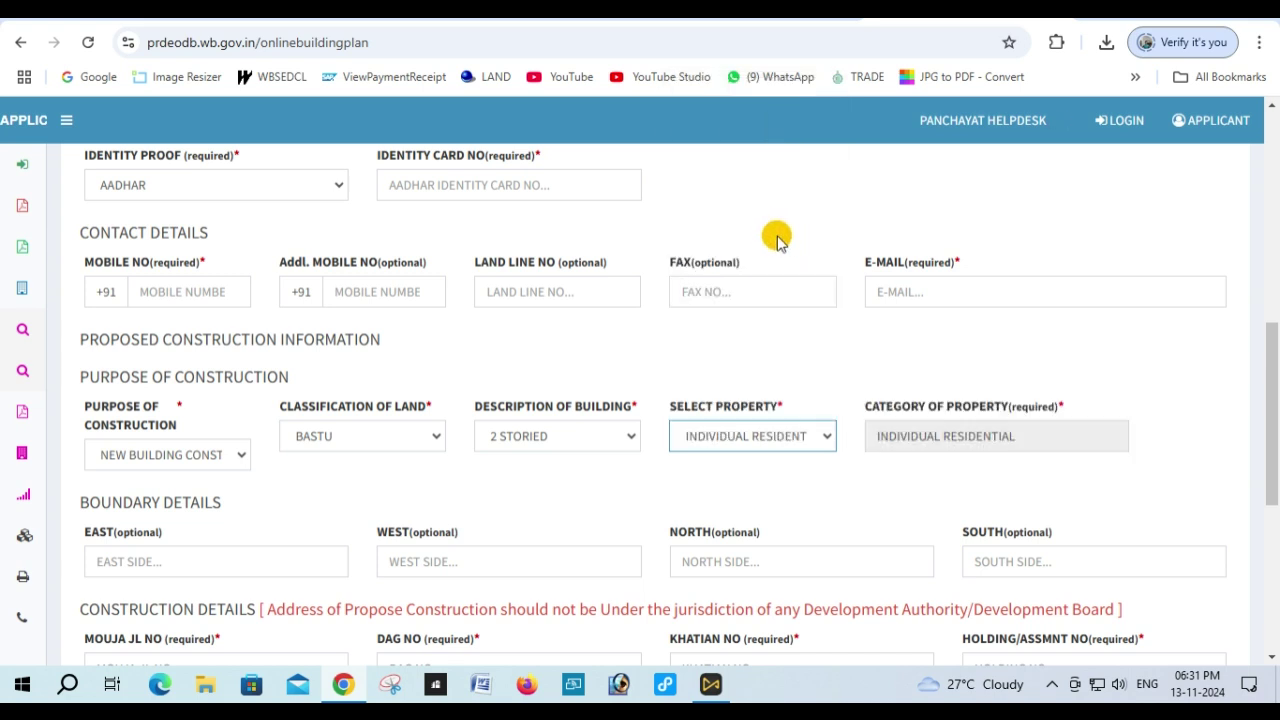
{"action": "scroll", "coordinate": [762, 242], "scroll_direction": "down", "scroll_amount": 1}
{"action": "left_click", "coordinate": [985, 342]}
Go through the optional east, west, north and south fields of the boundary details without filling them in.
{"action": "scroll", "coordinate": [295, 385], "scroll_direction": "down", "scroll_amount": 1}
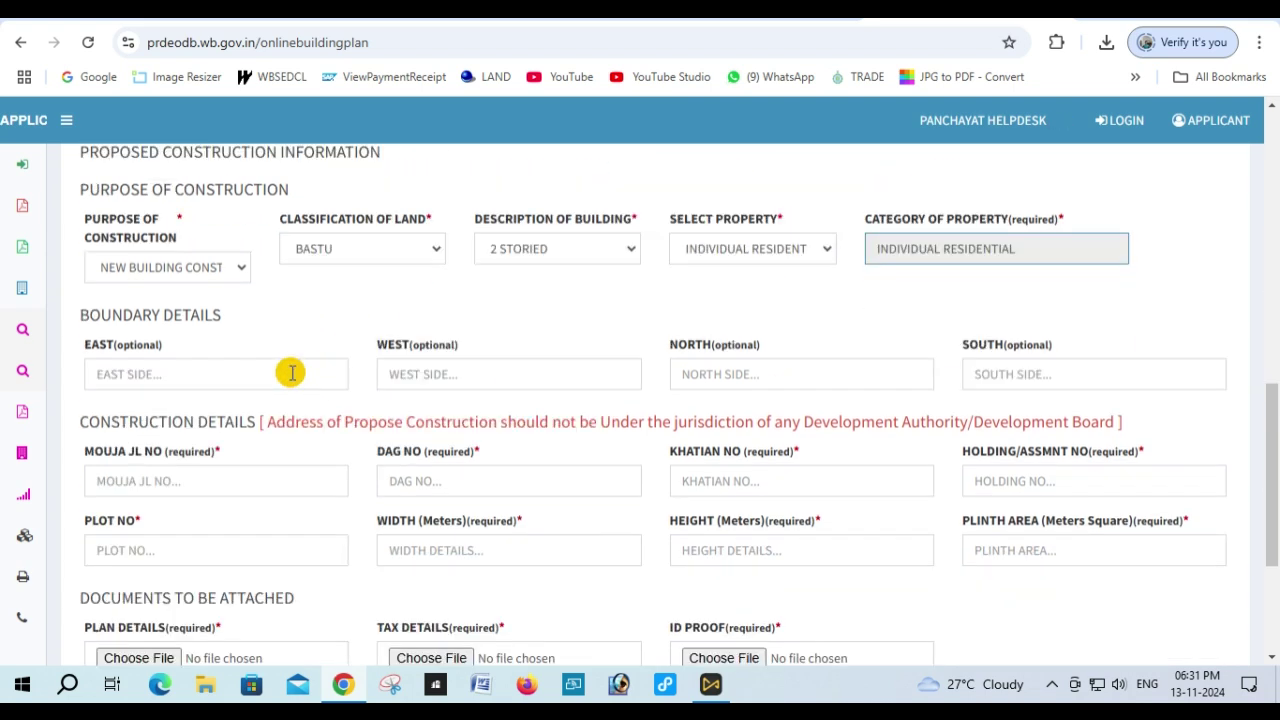
{"action": "left_click", "coordinate": [184, 373]}
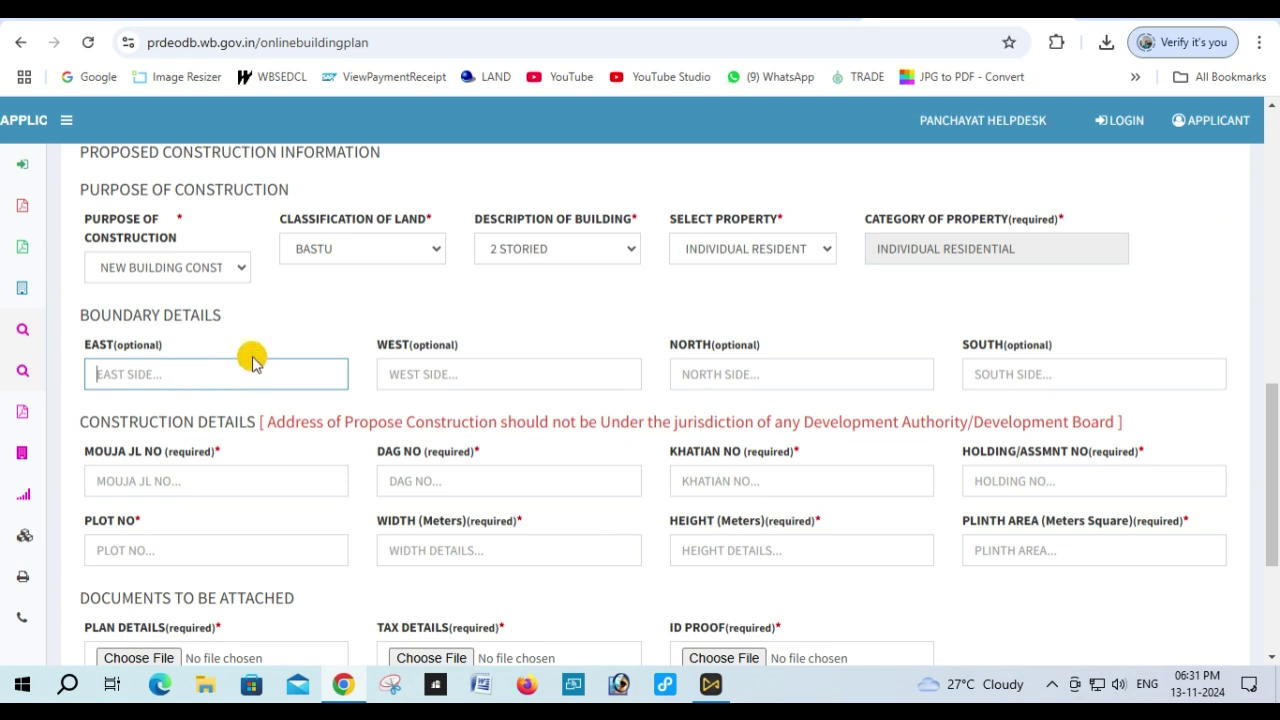
{"action": "left_click", "coordinate": [480, 373]}
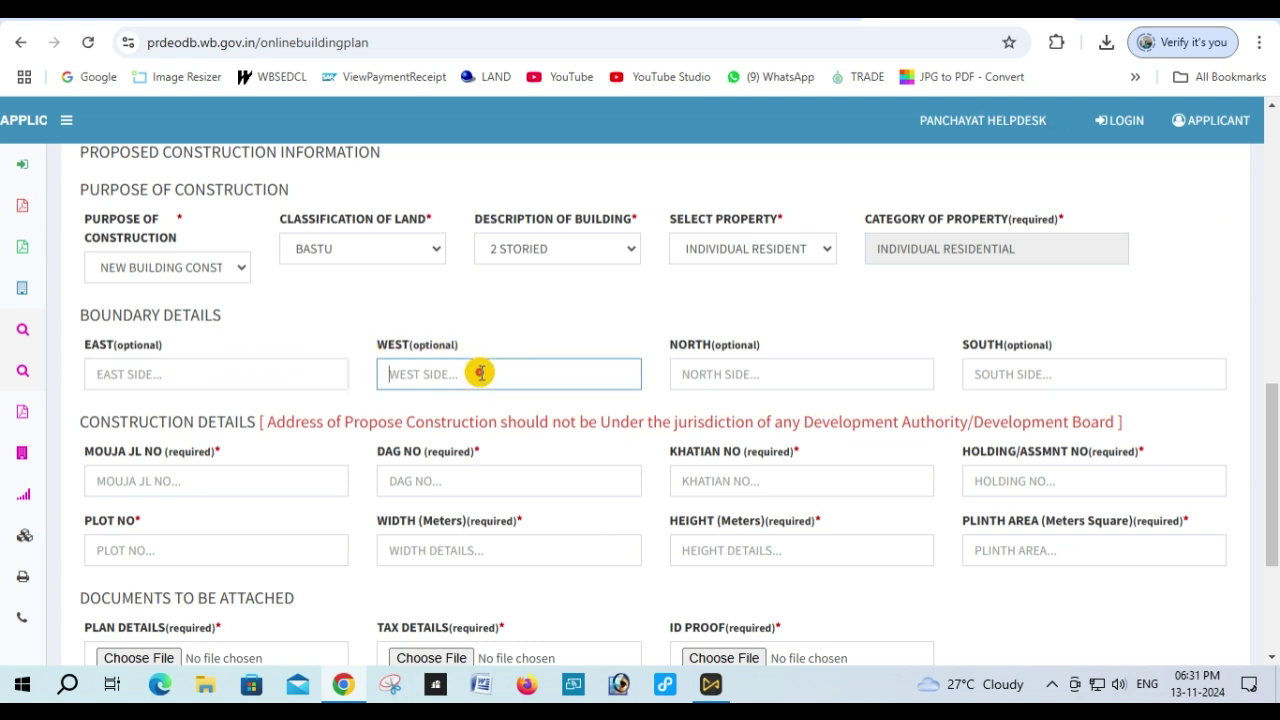
{"action": "left_click", "coordinate": [773, 372]}
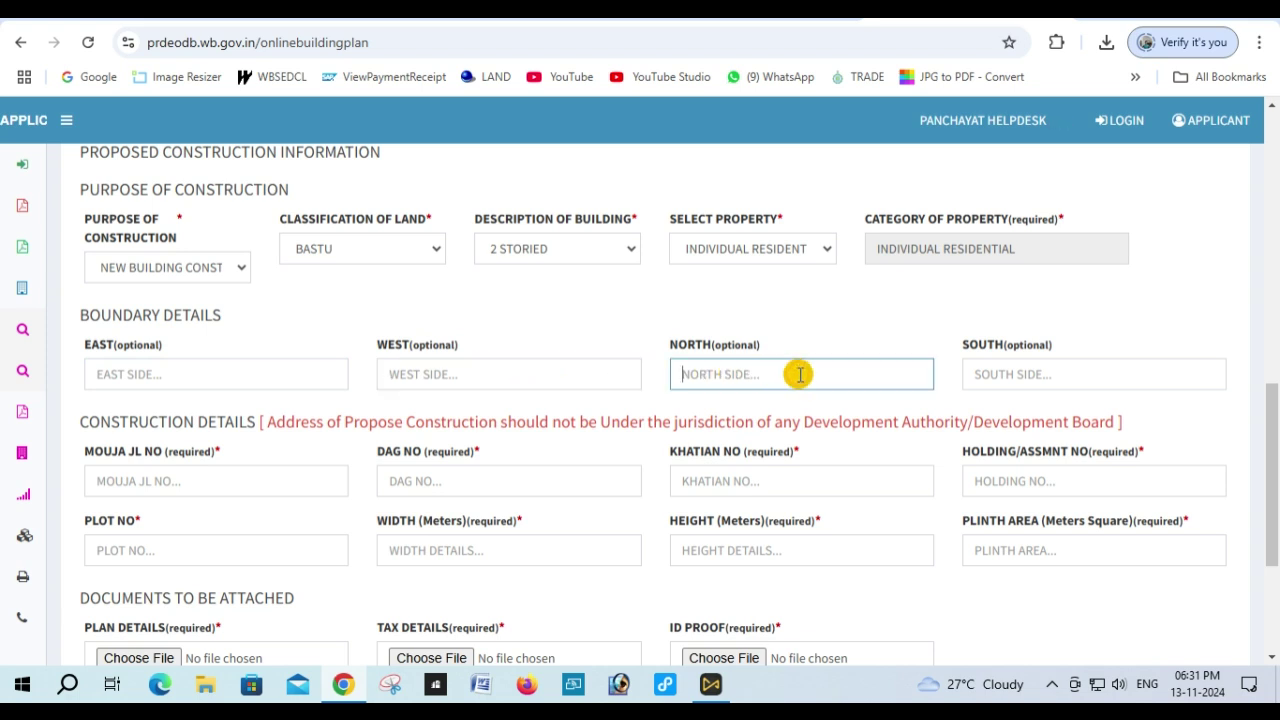
{"action": "left_click", "coordinate": [1035, 372]}
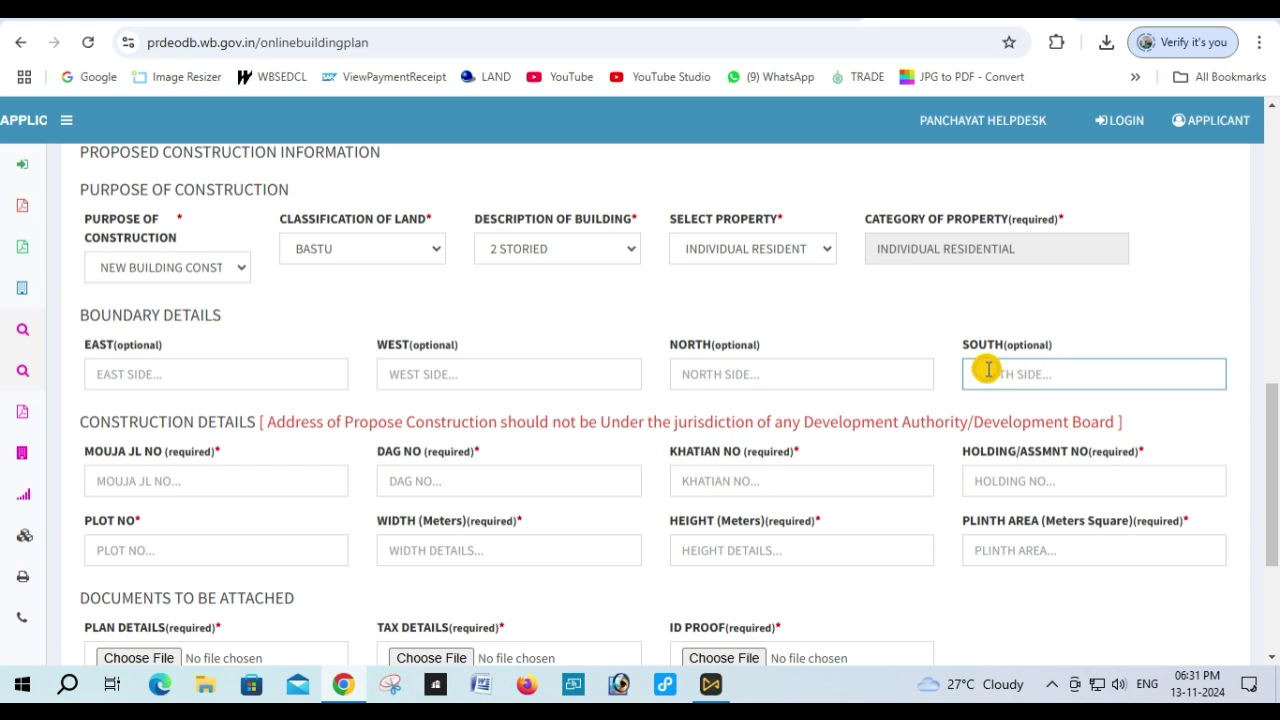
Go through the construction details fields, from mouja JL, dag, khatian, holding and plot numbers to width, height and plinth area, to examine what is required.
{"action": "scroll", "coordinate": [560, 340], "scroll_direction": "down", "scroll_amount": 2}
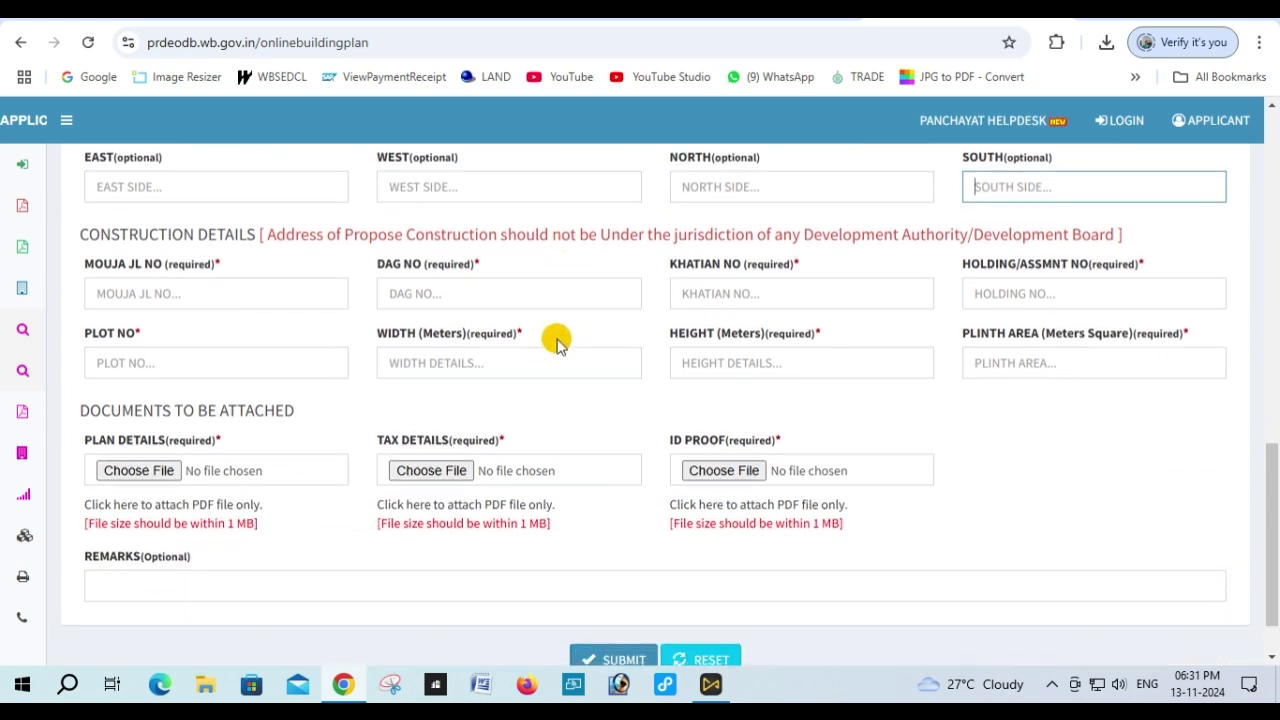
{"action": "left_click", "coordinate": [165, 293]}
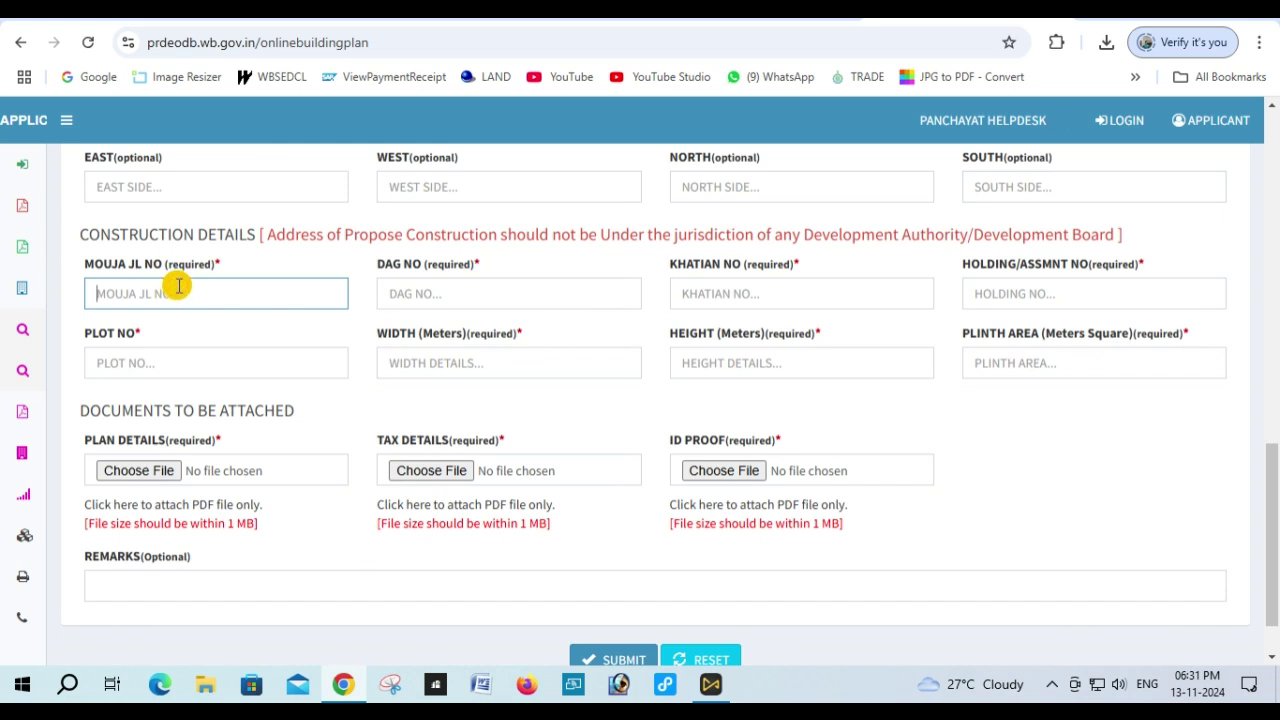
{"action": "left_click", "coordinate": [464, 298]}
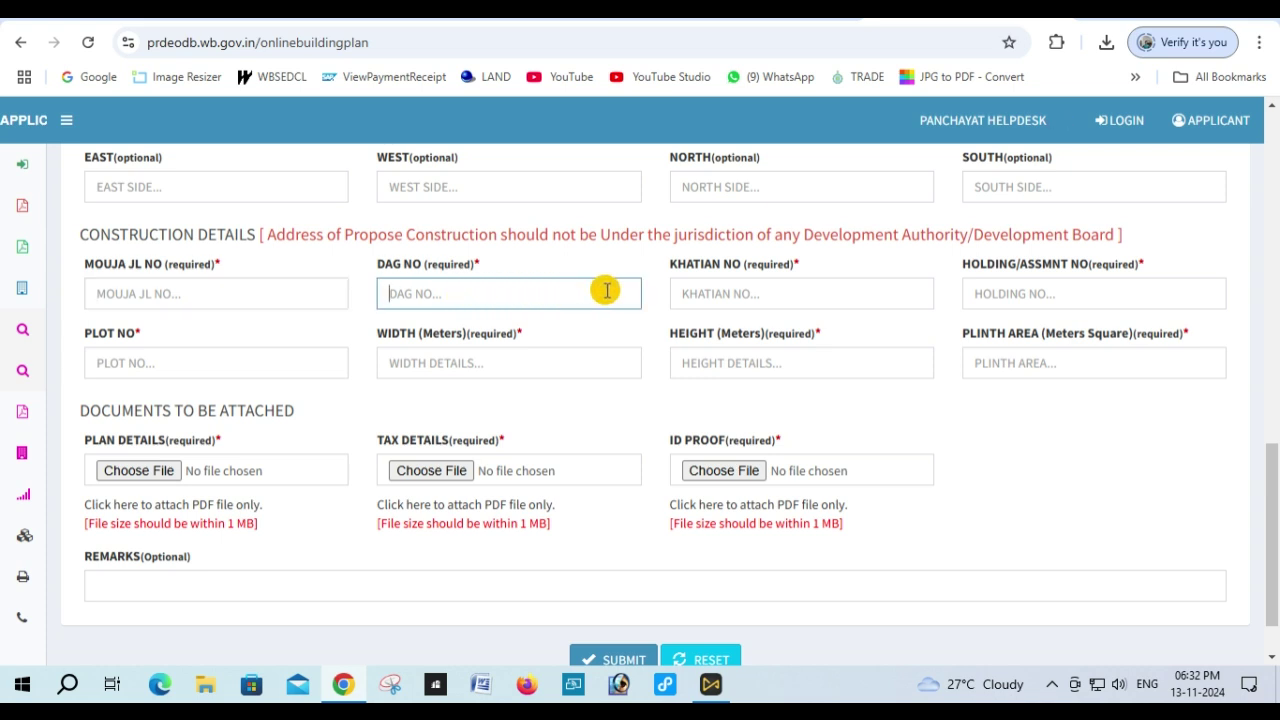
{"action": "left_click", "coordinate": [781, 290]}
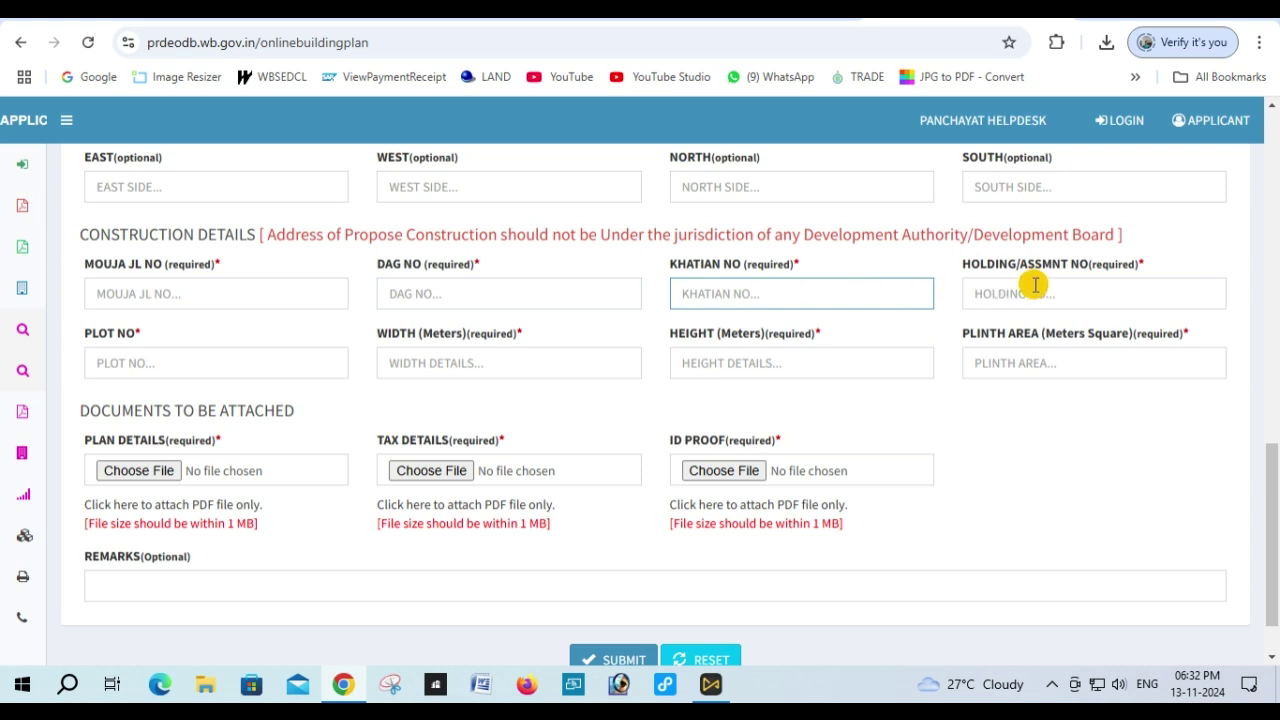
{"action": "left_click", "coordinate": [1078, 293]}
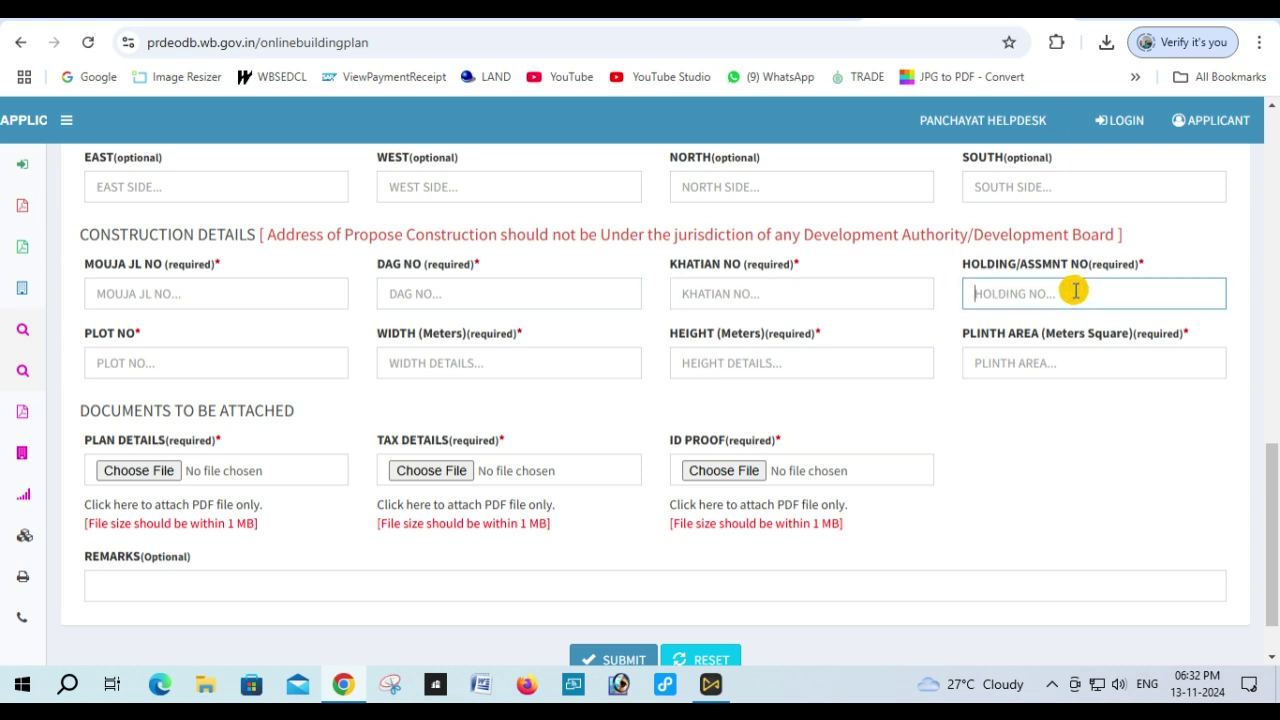
{"action": "left_click", "coordinate": [170, 352]}
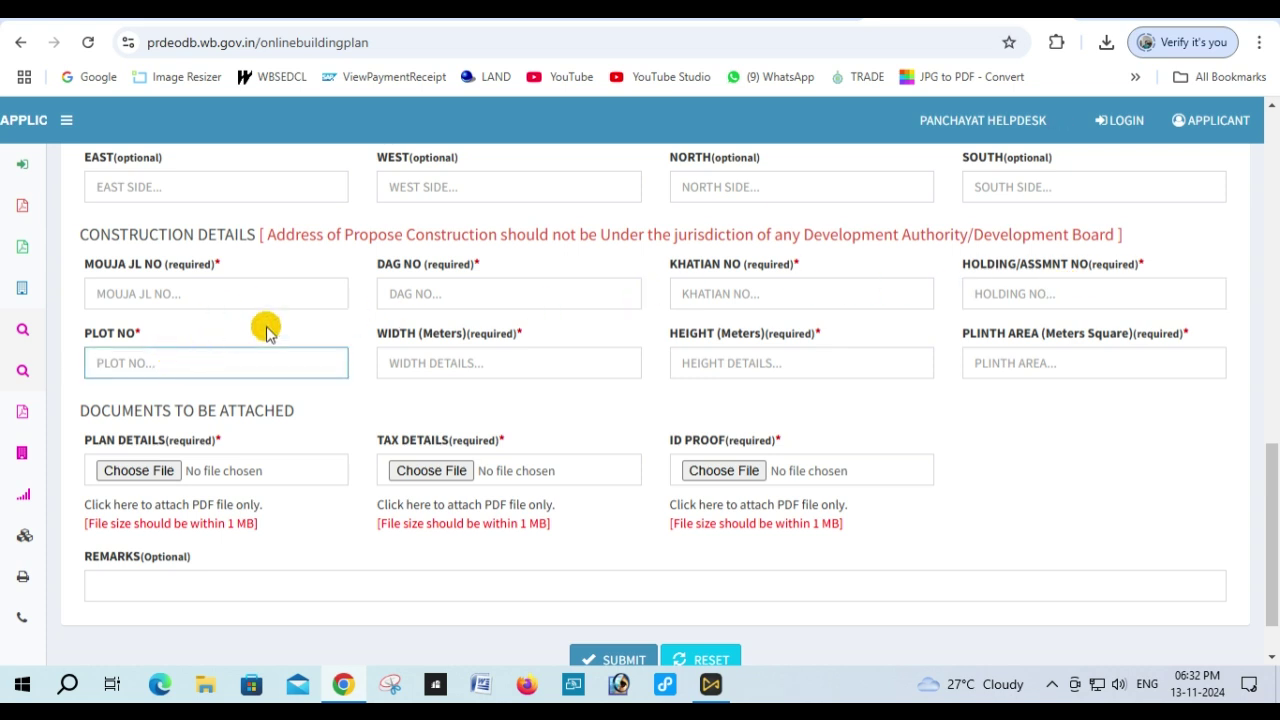
{"action": "left_click", "coordinate": [479, 287]}
{"action": "left_click", "coordinate": [185, 366]}
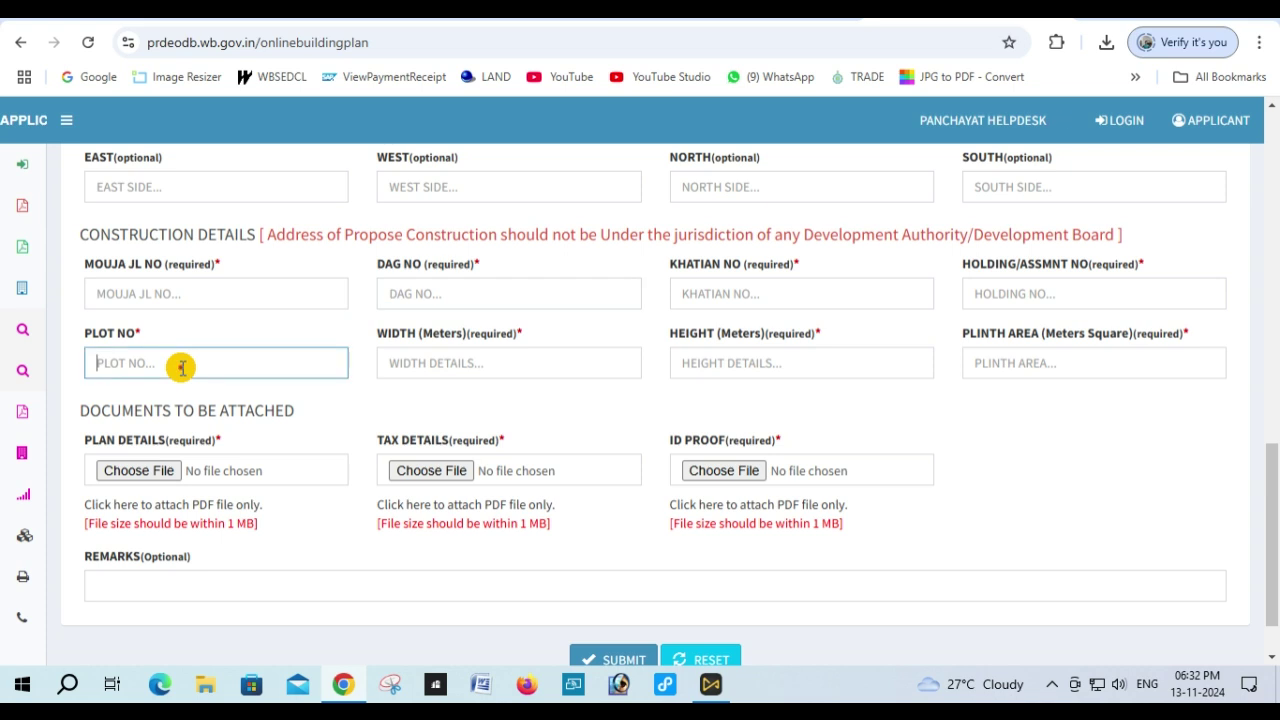
{"action": "left_click", "coordinate": [476, 355]}
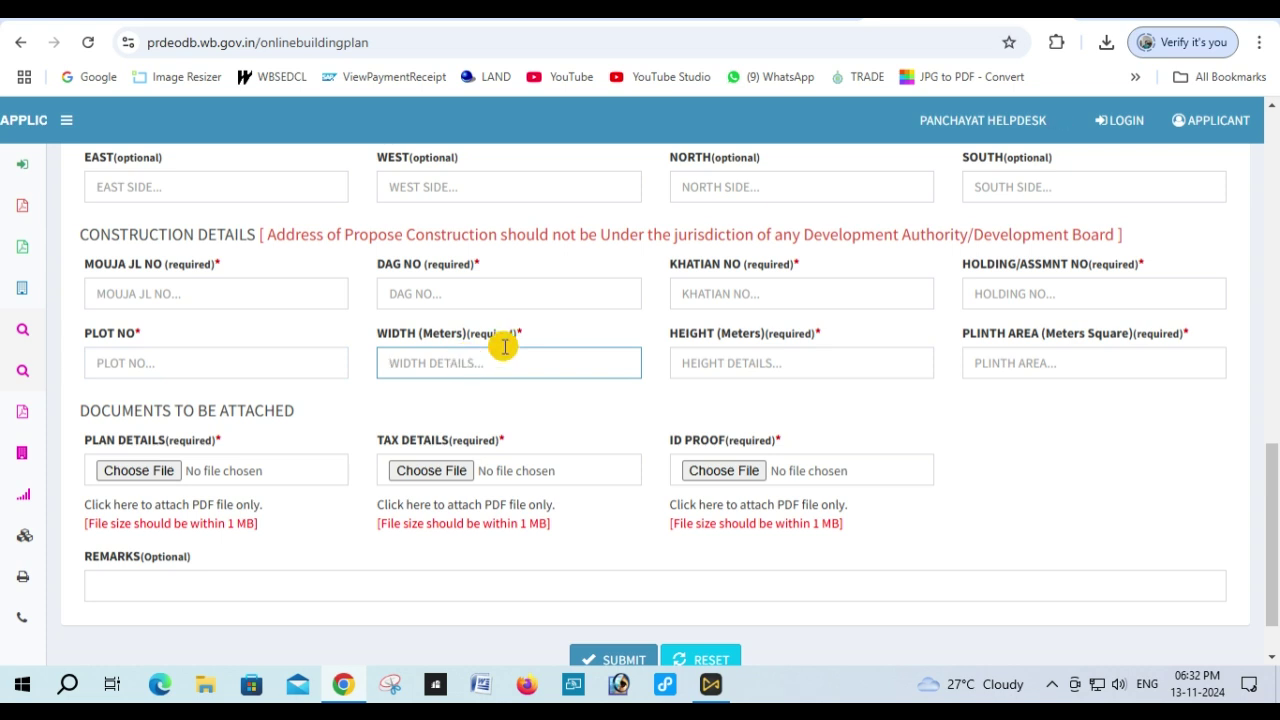
{"action": "left_click", "coordinate": [755, 369]}
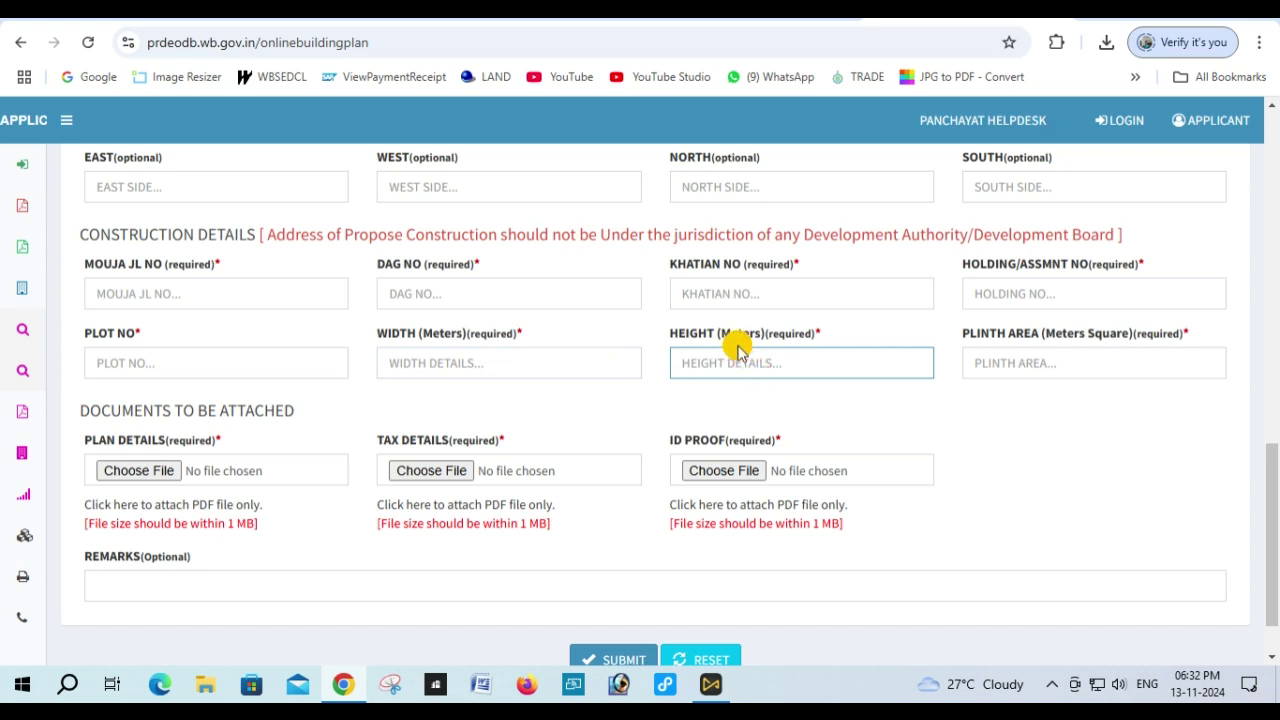
{"action": "left_click", "coordinate": [1013, 361]}
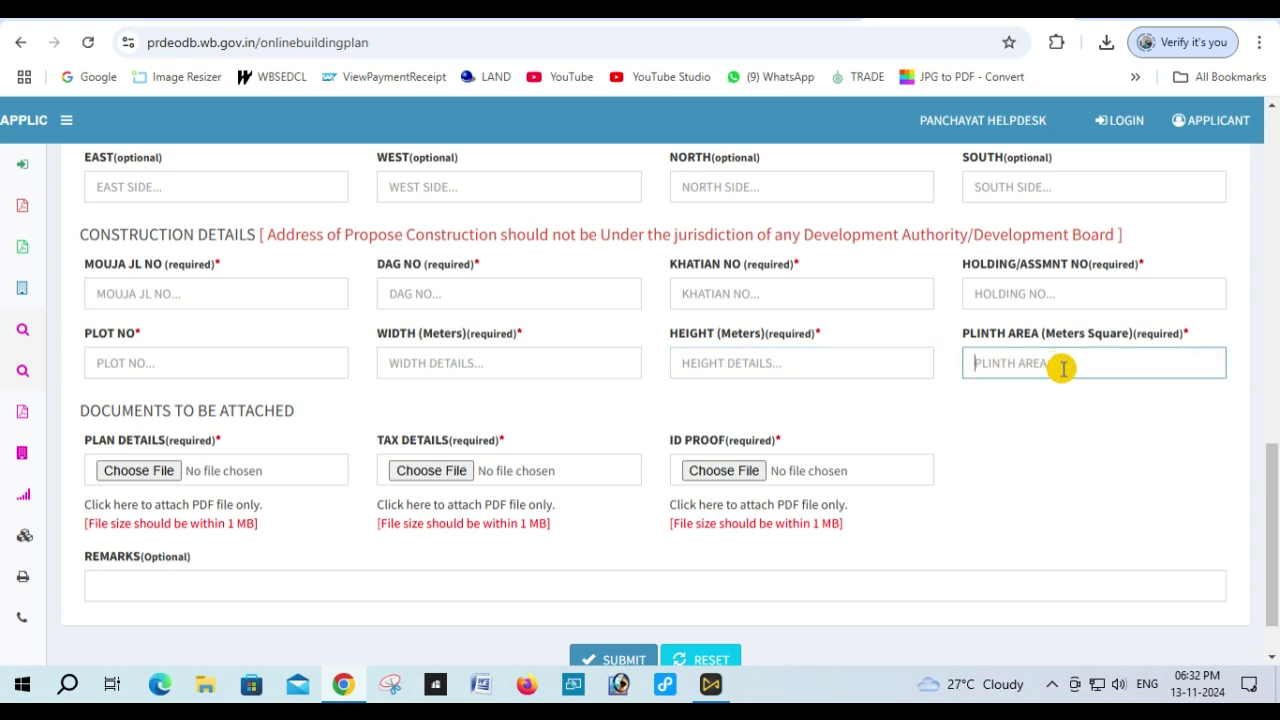
Attach the PDF "DocScanner 12-Nov-2024 12-57 pm" from the Downloads folder as the plan details document.
{"action": "scroll", "coordinate": [960, 366], "scroll_direction": "down", "scroll_amount": 1}
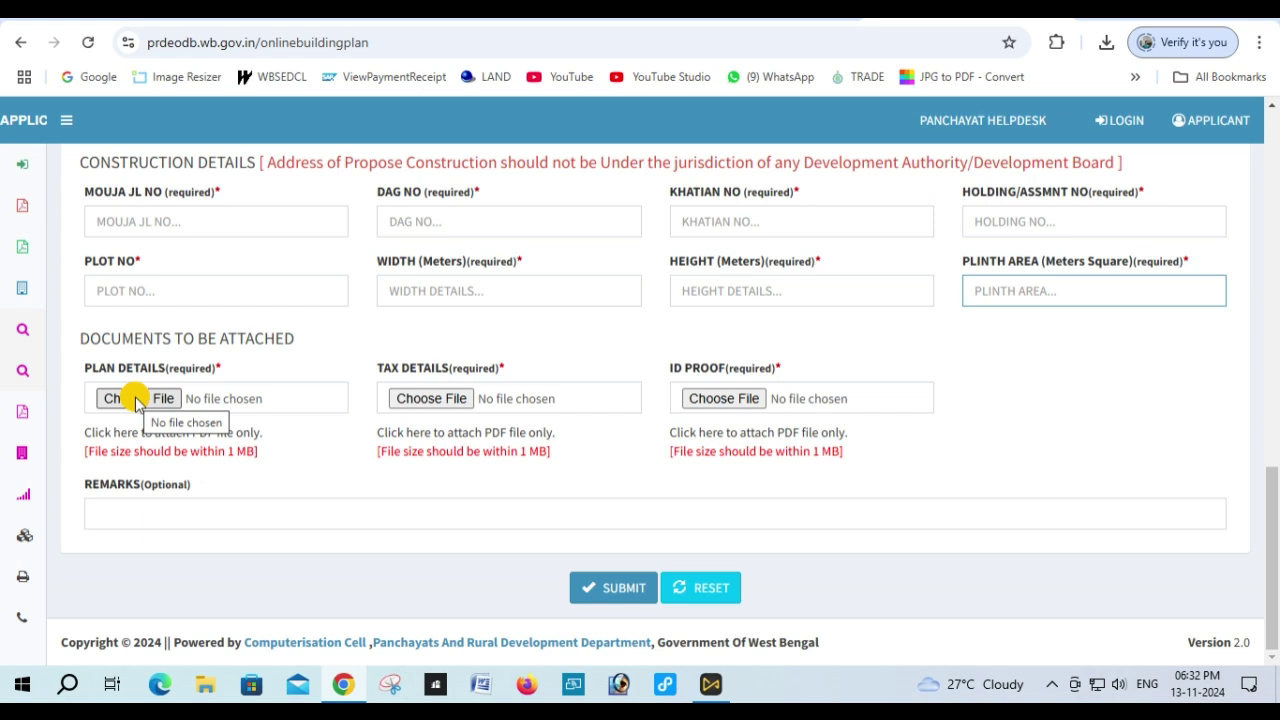
{"action": "left_click", "coordinate": [135, 400]}
{"action": "left_click", "coordinate": [86, 183]}
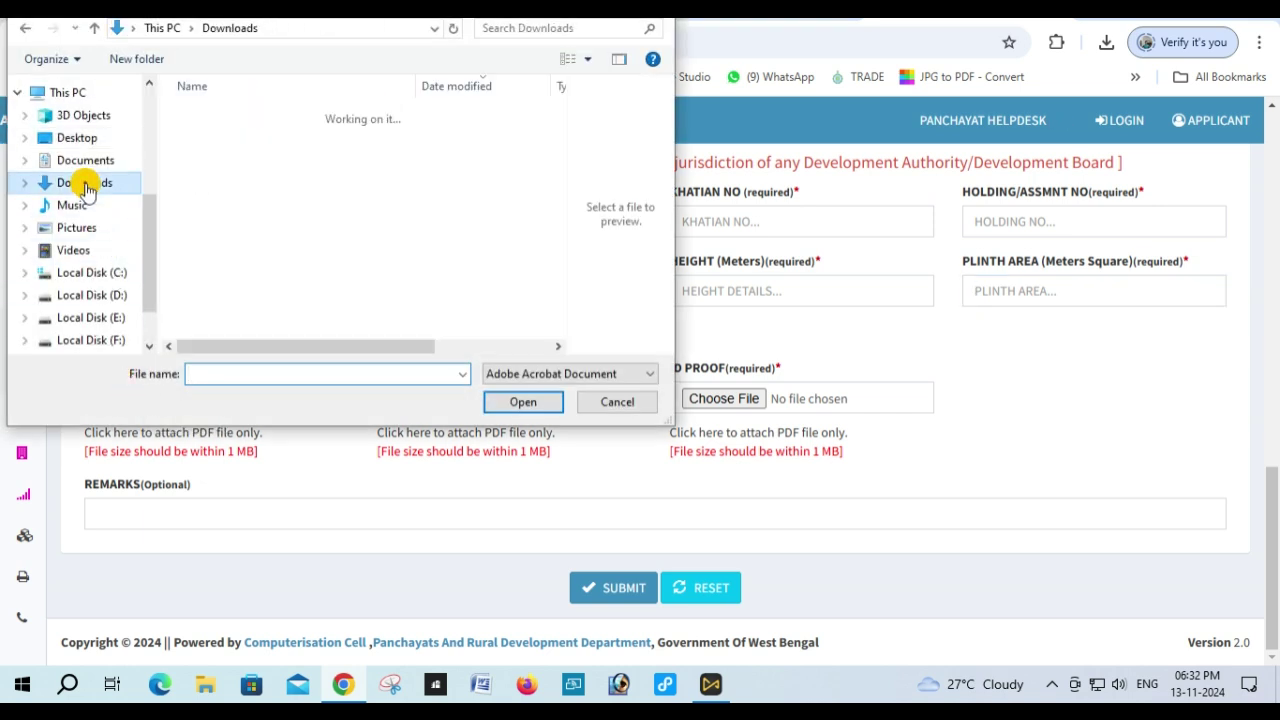
{"action": "left_click", "coordinate": [262, 142]}
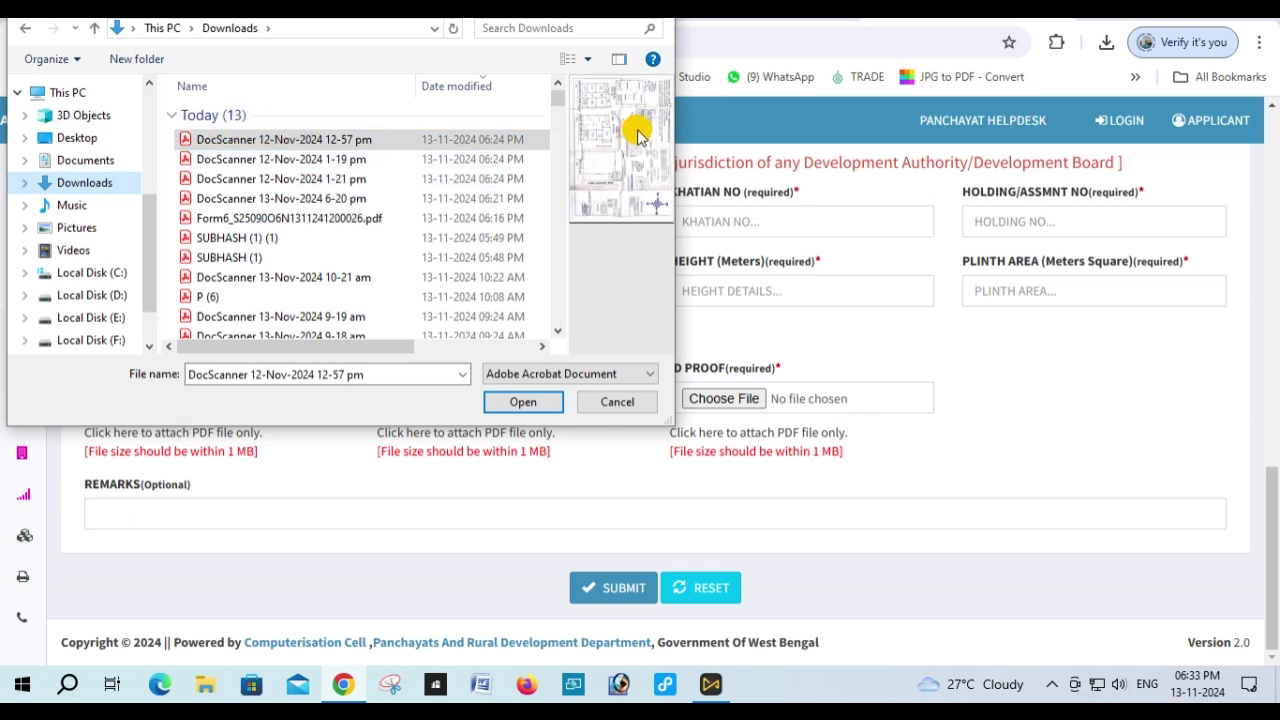
{"action": "left_click", "coordinate": [525, 402]}
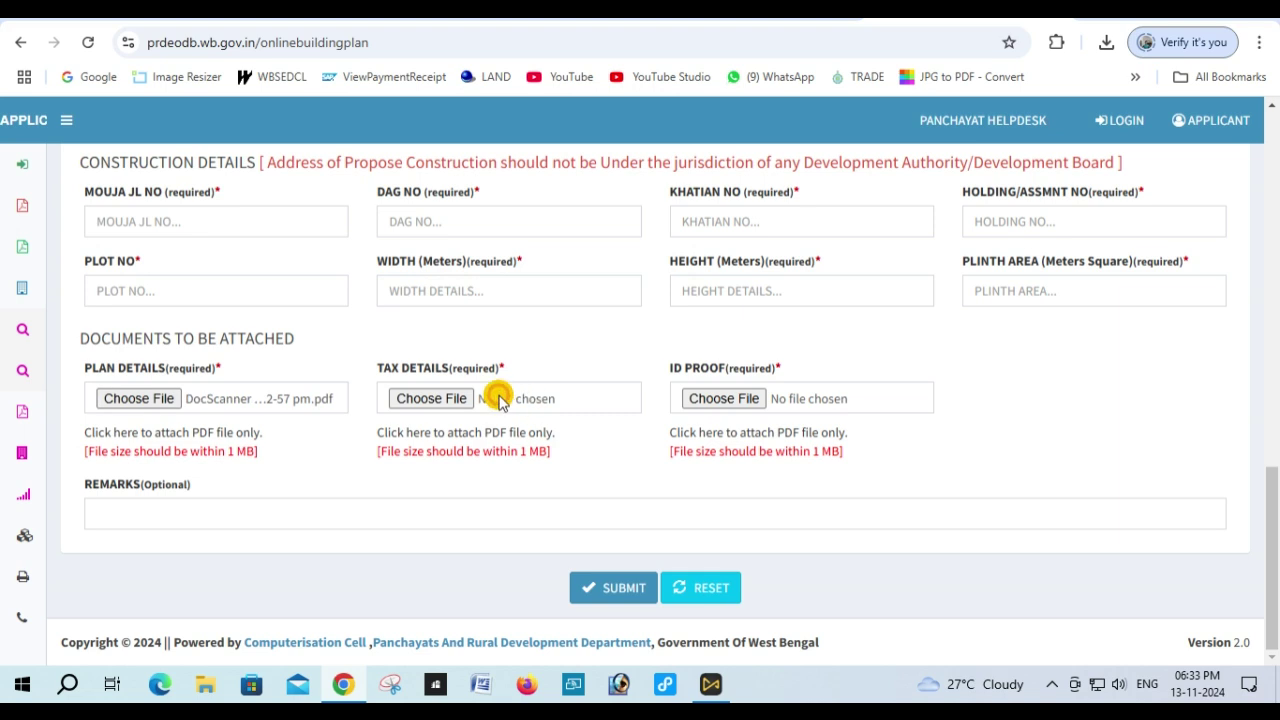
Attach the PDF "DocScanner 12-Nov-2024 1-21 pm" from the Downloads folder as the tax details document.
{"action": "left_click", "coordinate": [418, 396]}
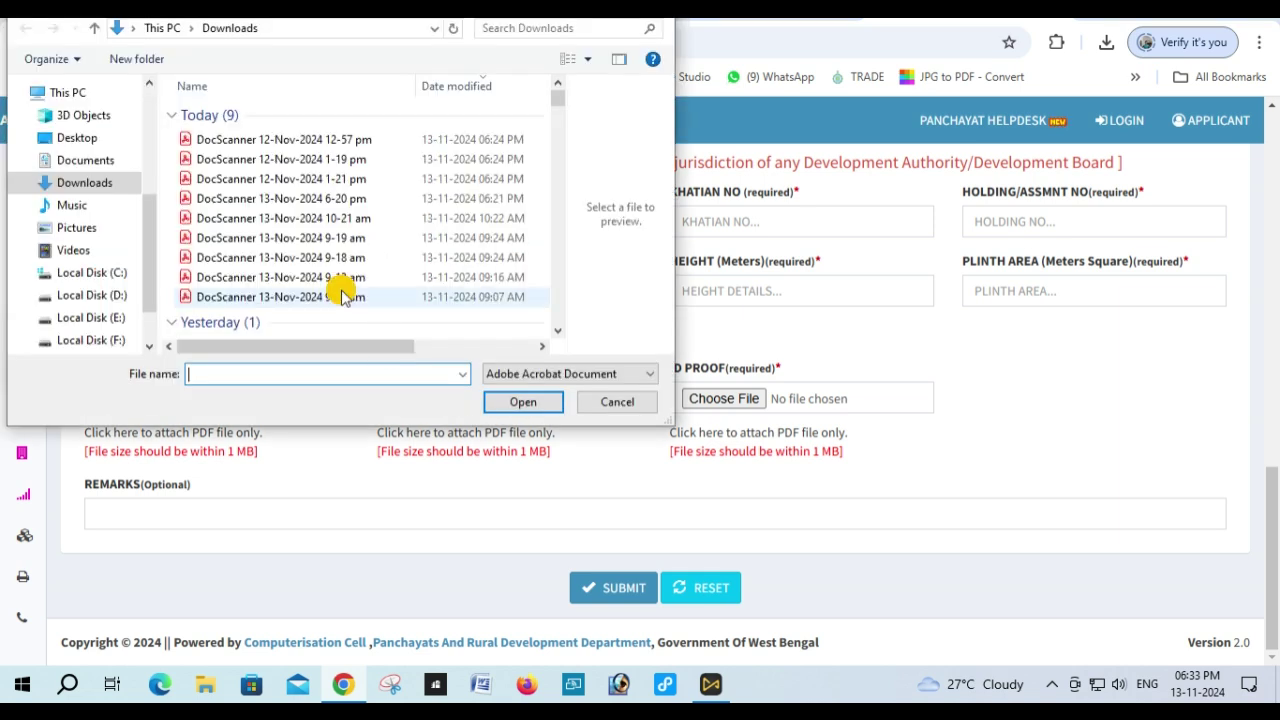
{"action": "left_click", "coordinate": [240, 160]}
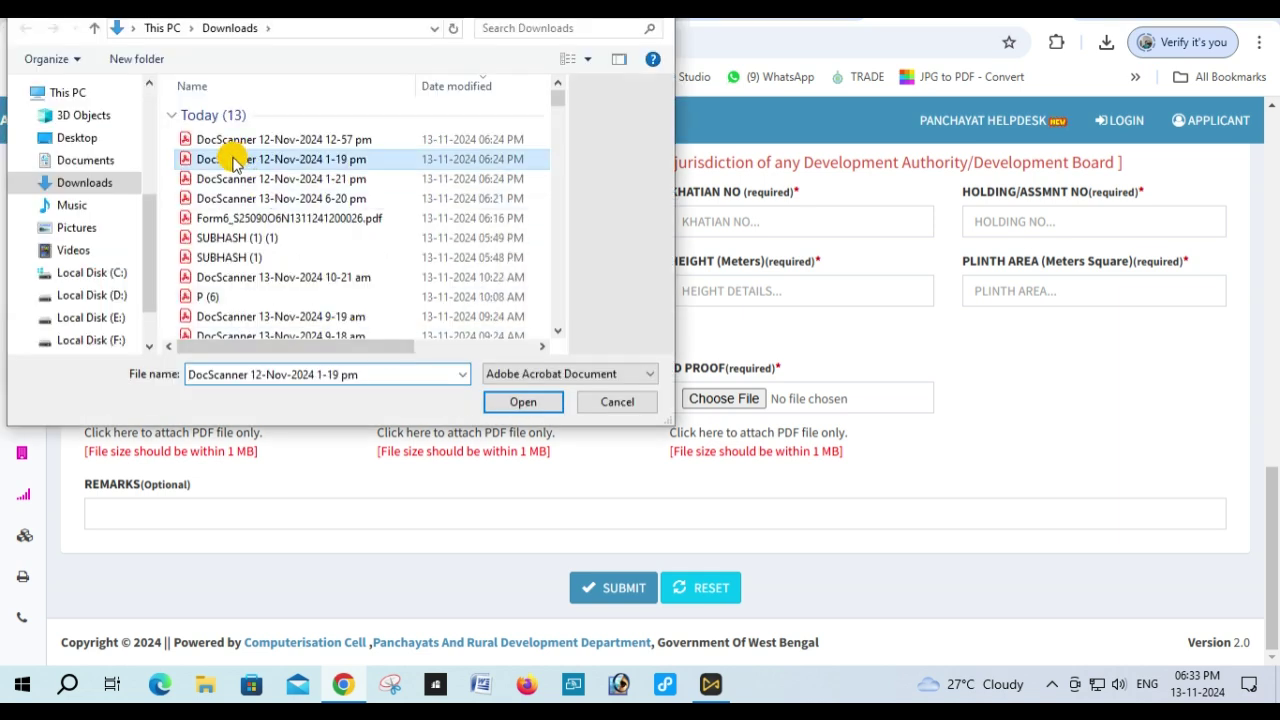
{"action": "left_click", "coordinate": [224, 180]}
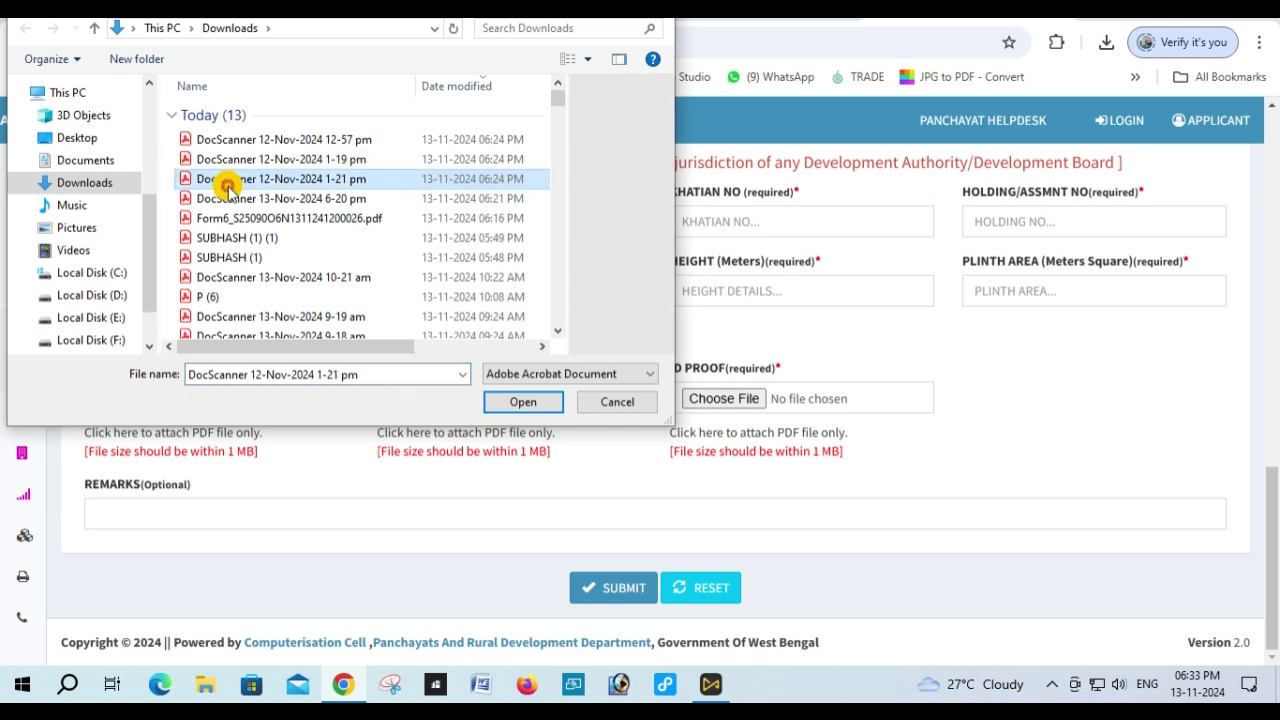
{"action": "left_click", "coordinate": [518, 403]}
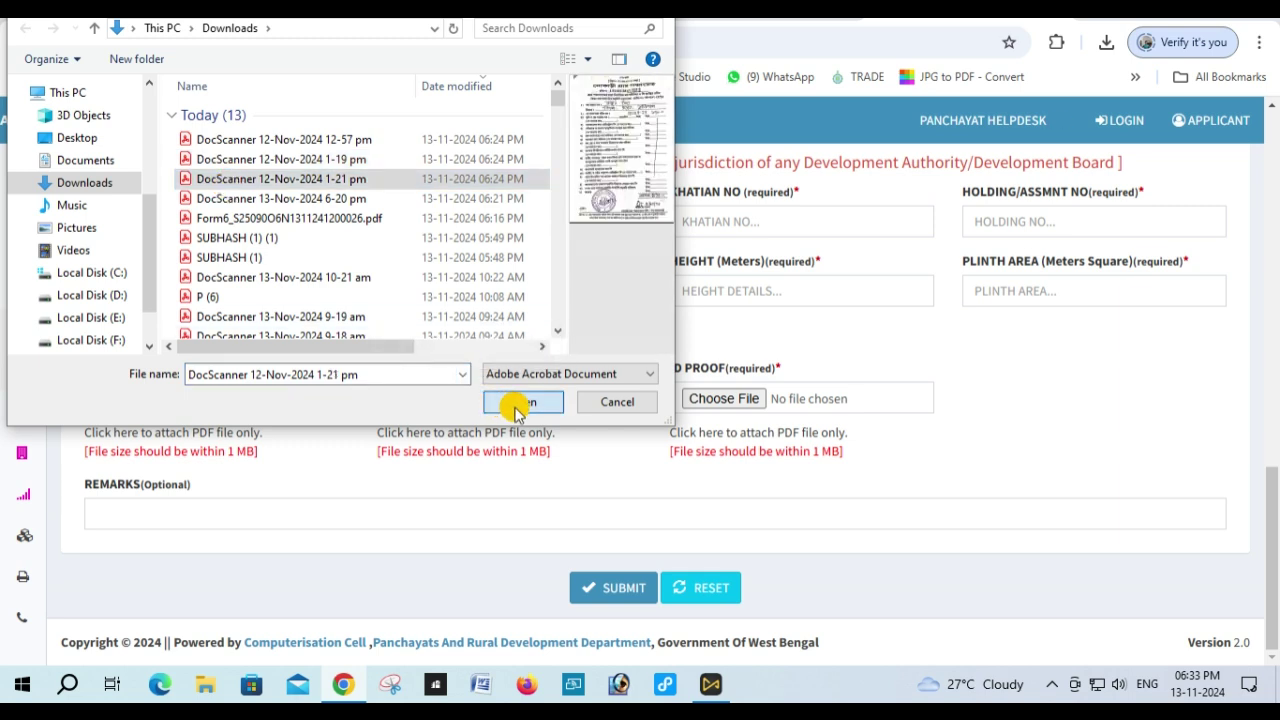
Attach the PDF "DocScanner 12-Nov-2024 1-19 pm" from the Downloads folder as the ID proof document.
{"action": "left_click", "coordinate": [726, 405]}
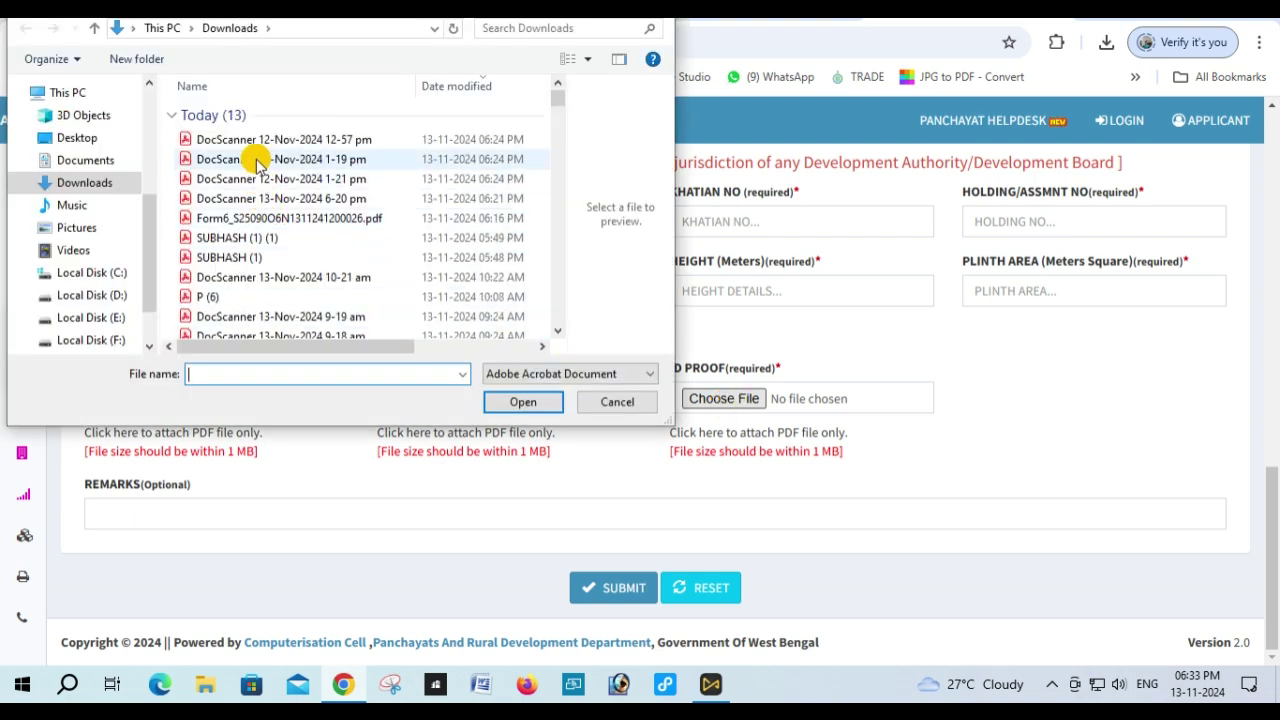
{"action": "left_click", "coordinate": [257, 163]}
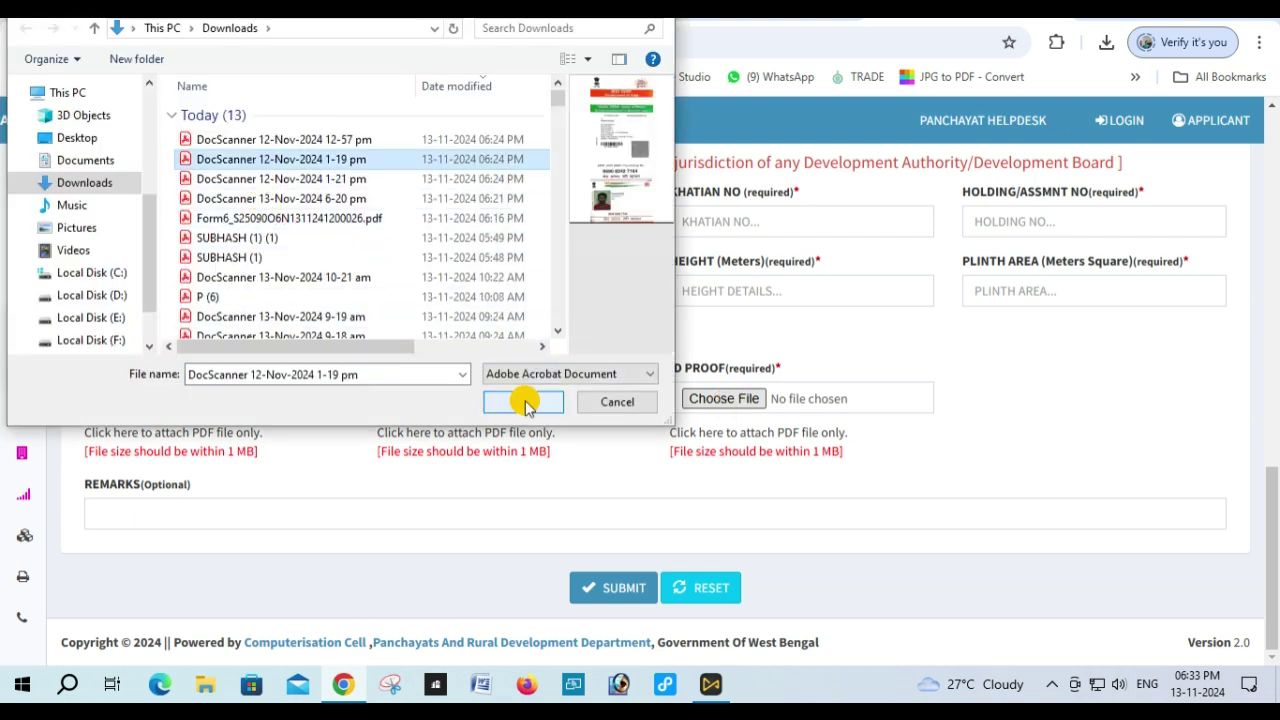
{"action": "left_click", "coordinate": [523, 401]}
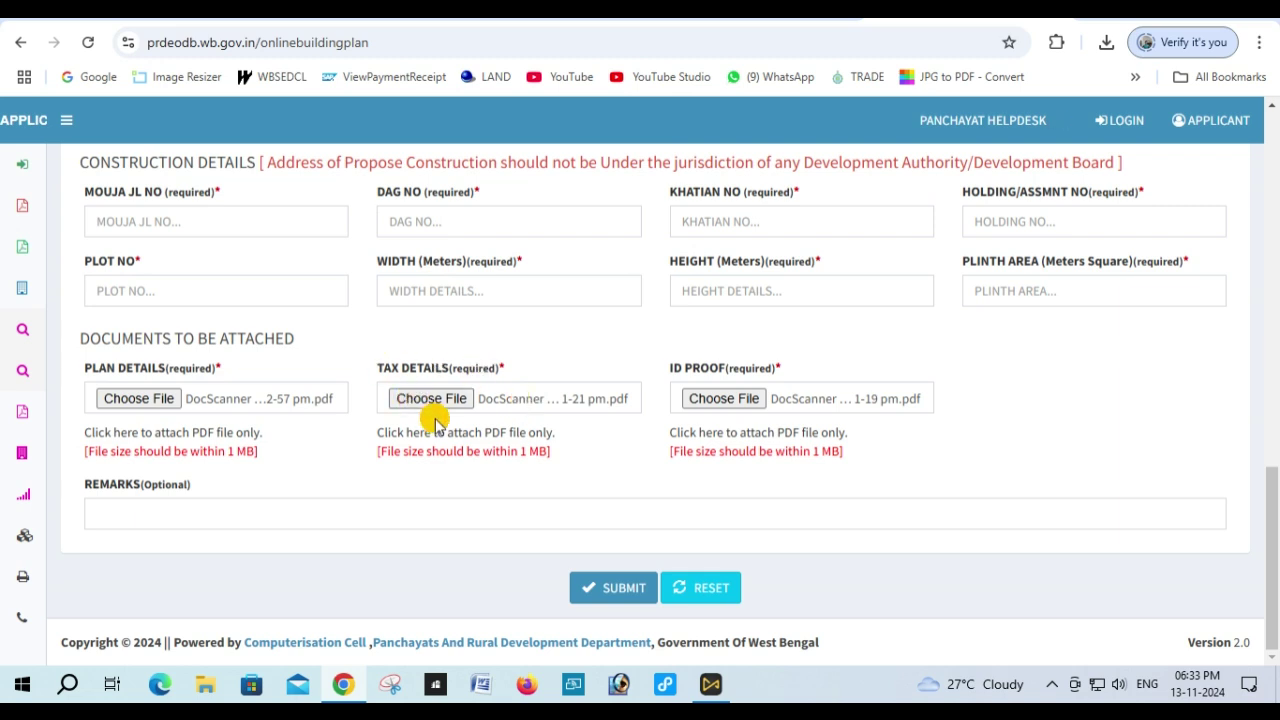
Leave the optional remarks empty and submit the completed building plan approval application.
{"action": "left_click", "coordinate": [180, 514]}
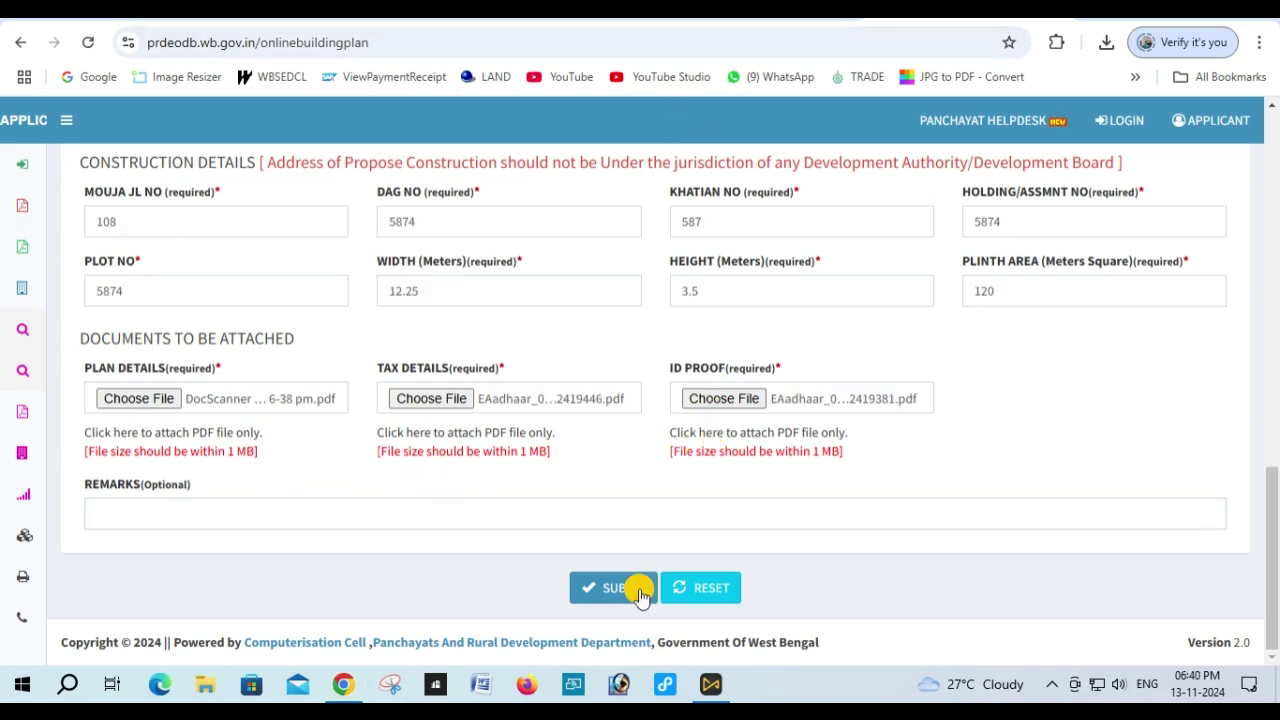
{"action": "left_click", "coordinate": [617, 598]}
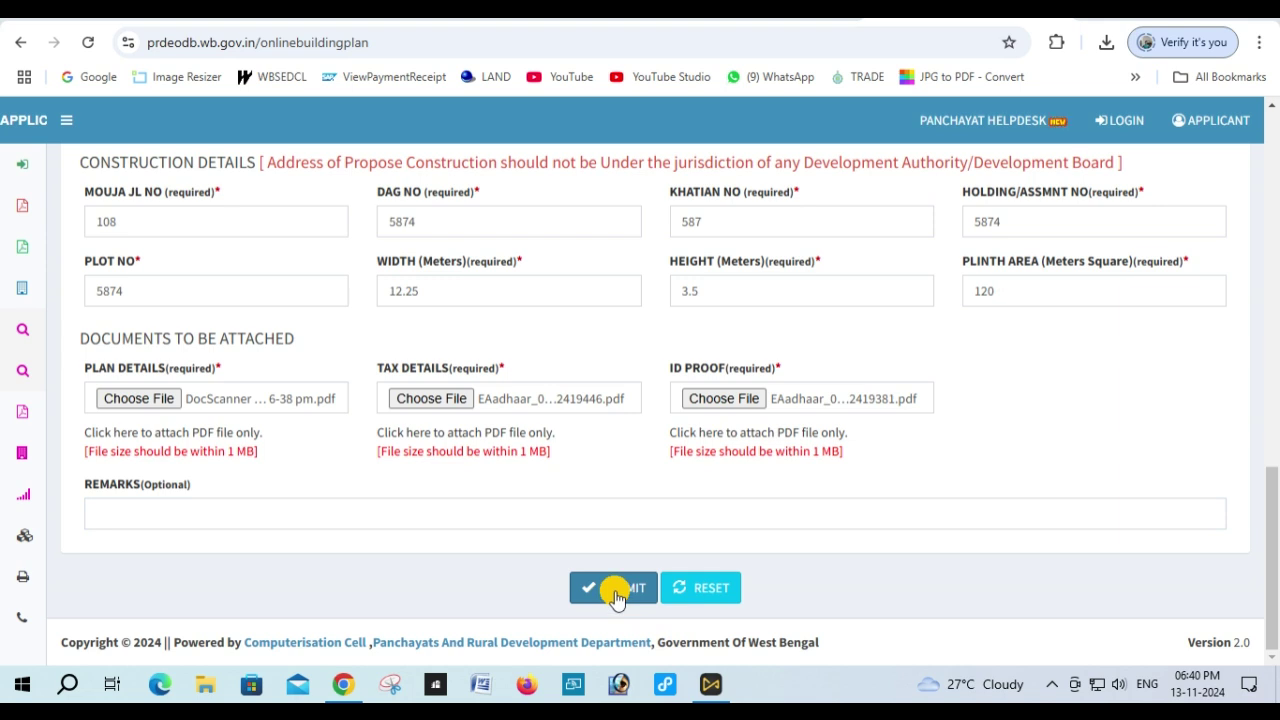
{"action": "left_click", "coordinate": [617, 598]}
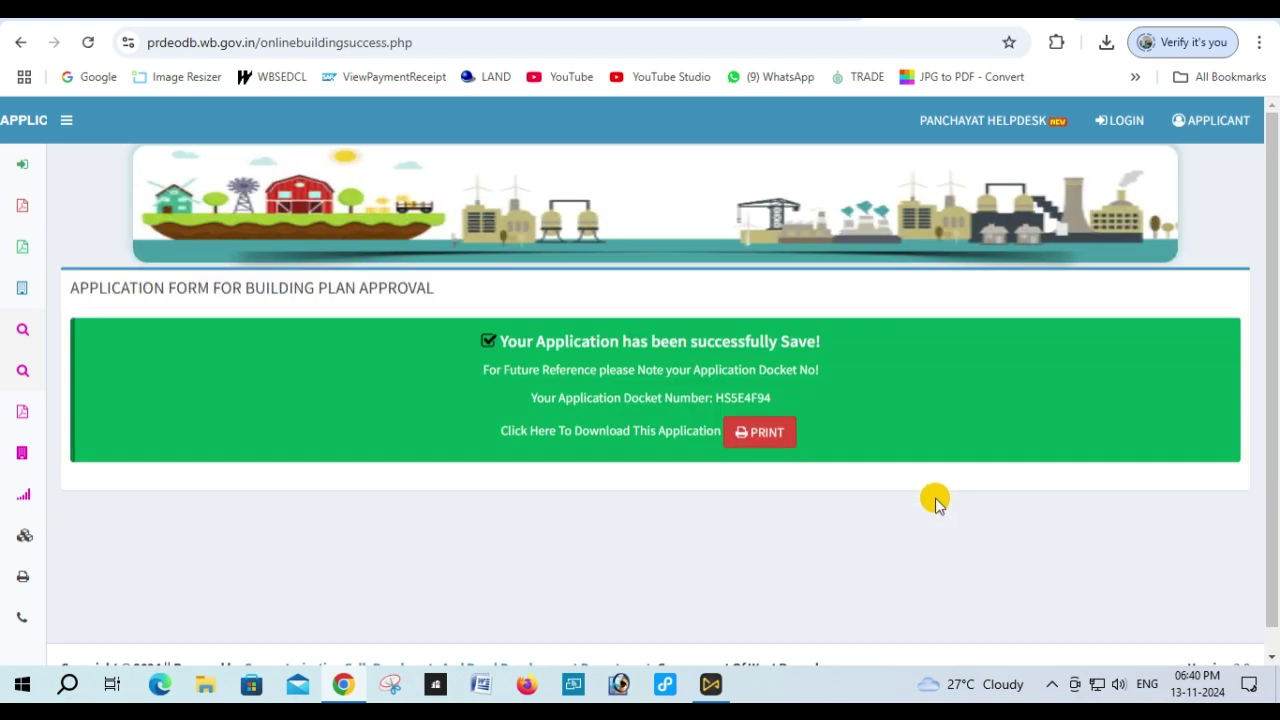
Open the printable acknowledgement of the submitted application and read through its applicant, construction and document details.
{"action": "left_click", "coordinate": [768, 438]}
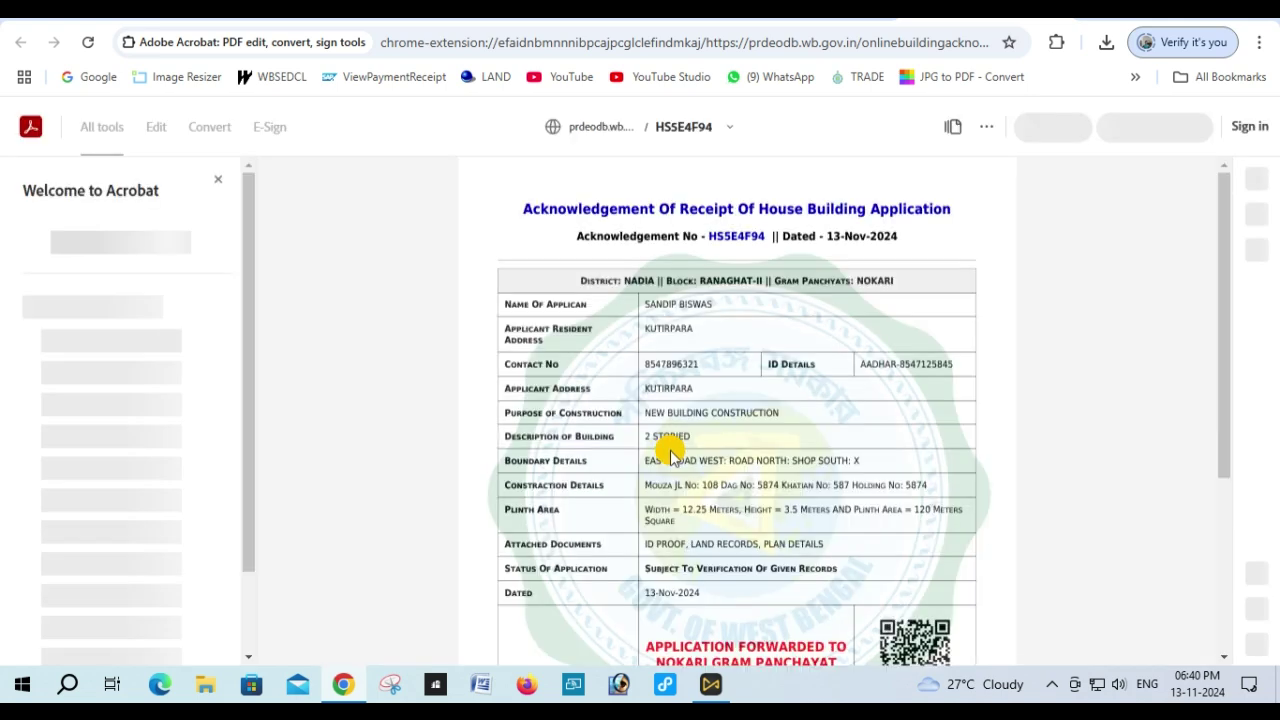
{"action": "scroll", "coordinate": [891, 451], "scroll_direction": "down", "scroll_amount": 3}
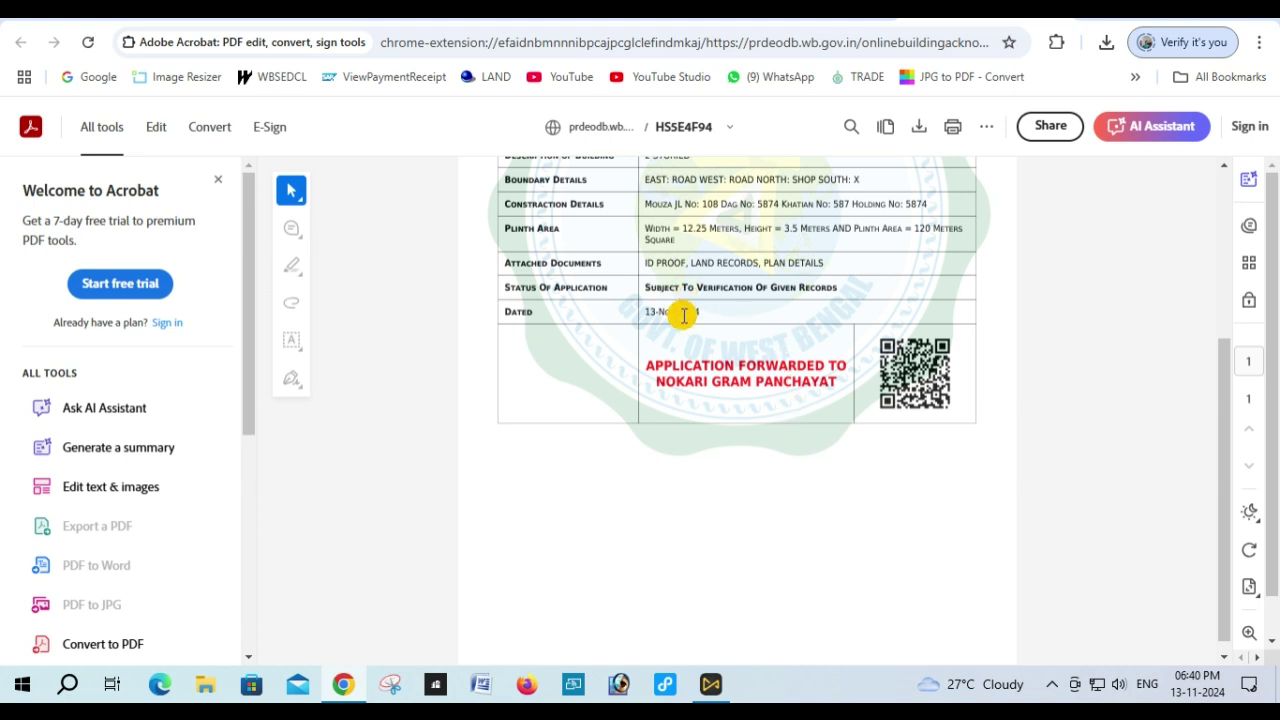
{"action": "scroll", "coordinate": [683, 320], "scroll_direction": "up", "scroll_amount": 1}
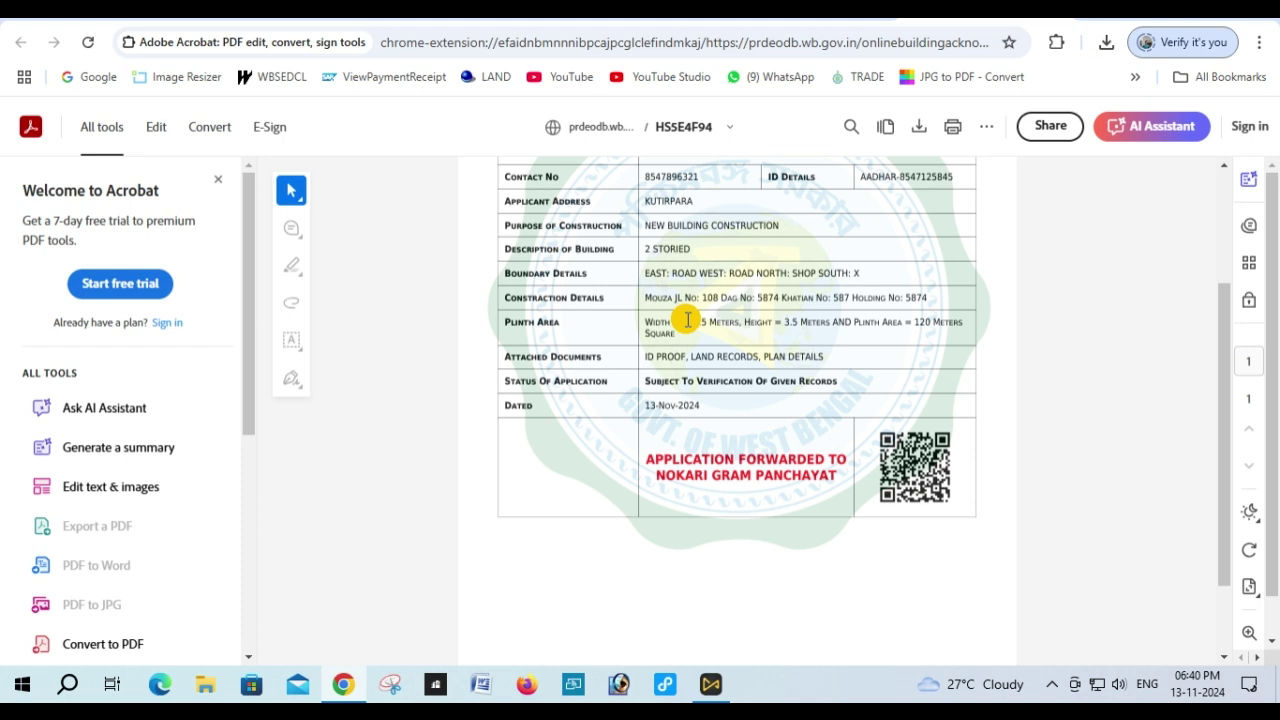
{"action": "scroll", "coordinate": [688, 320], "scroll_direction": "up", "scroll_amount": 2}
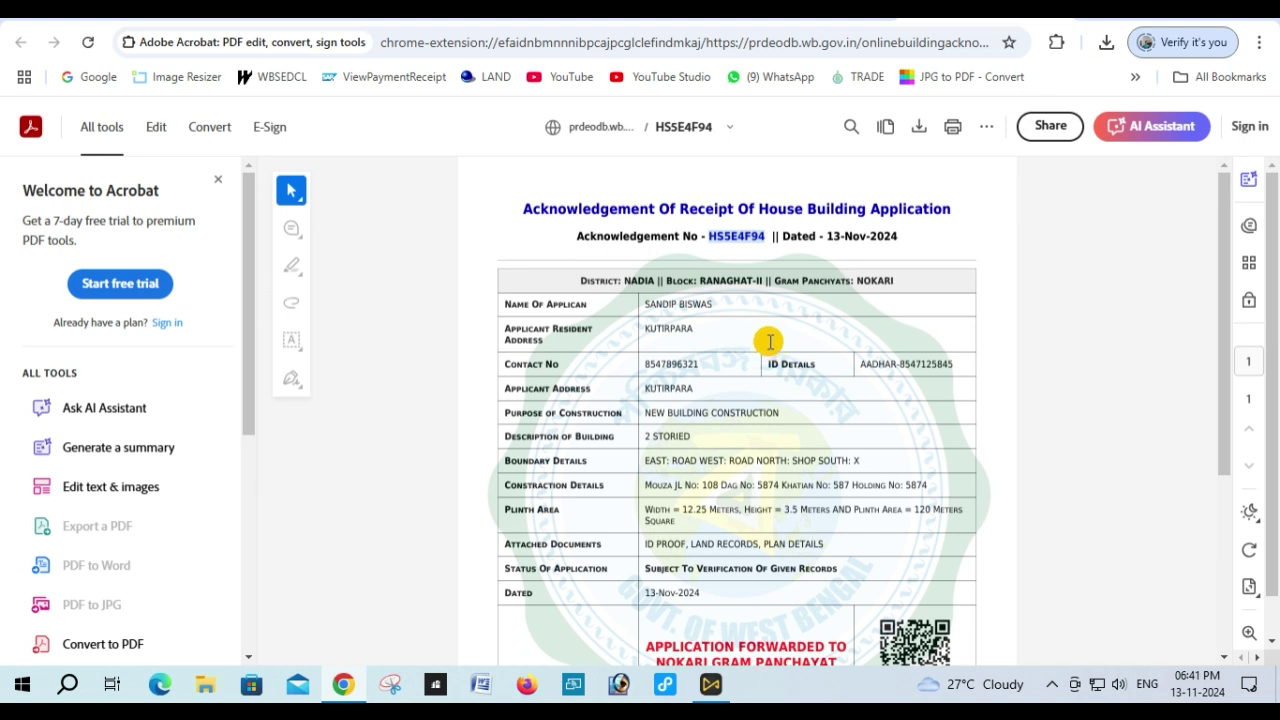
Return from the acknowledgement to the portal's confirmation page and open the House Building Status tracking page.
{"action": "left_click", "coordinate": [392, 22]}
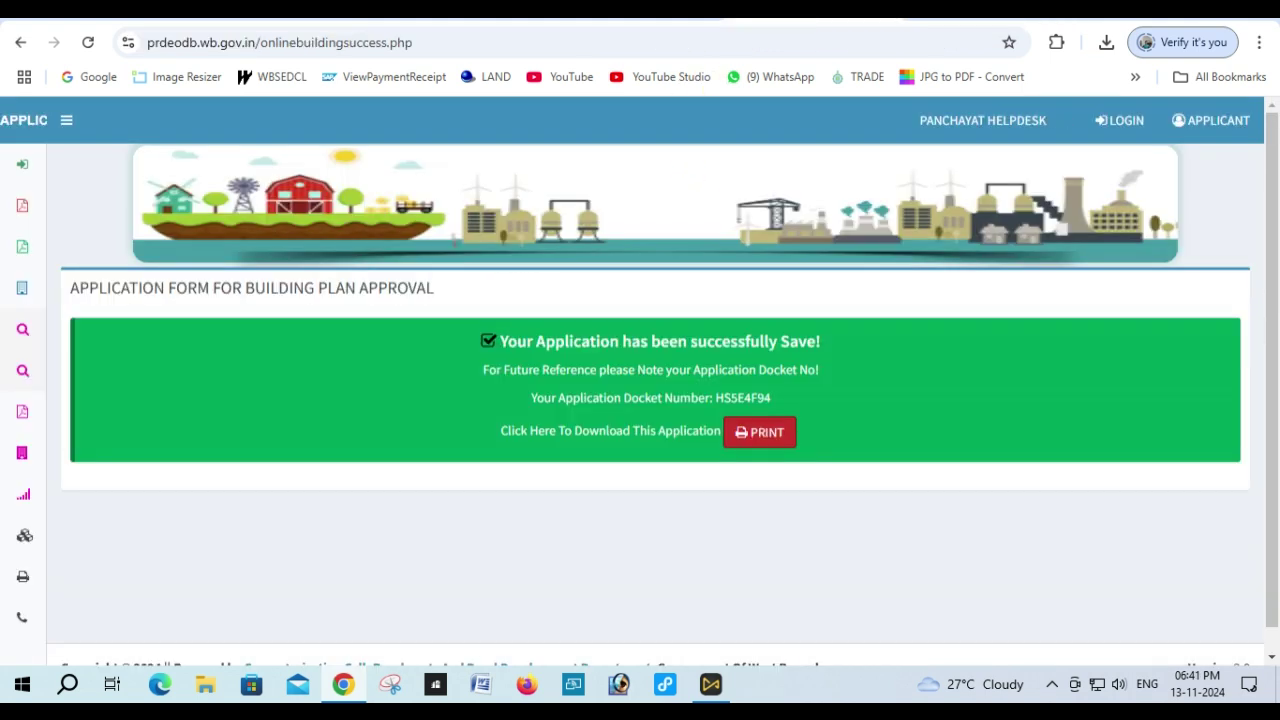
{"action": "mouse_move", "coordinate": [29, 171]}
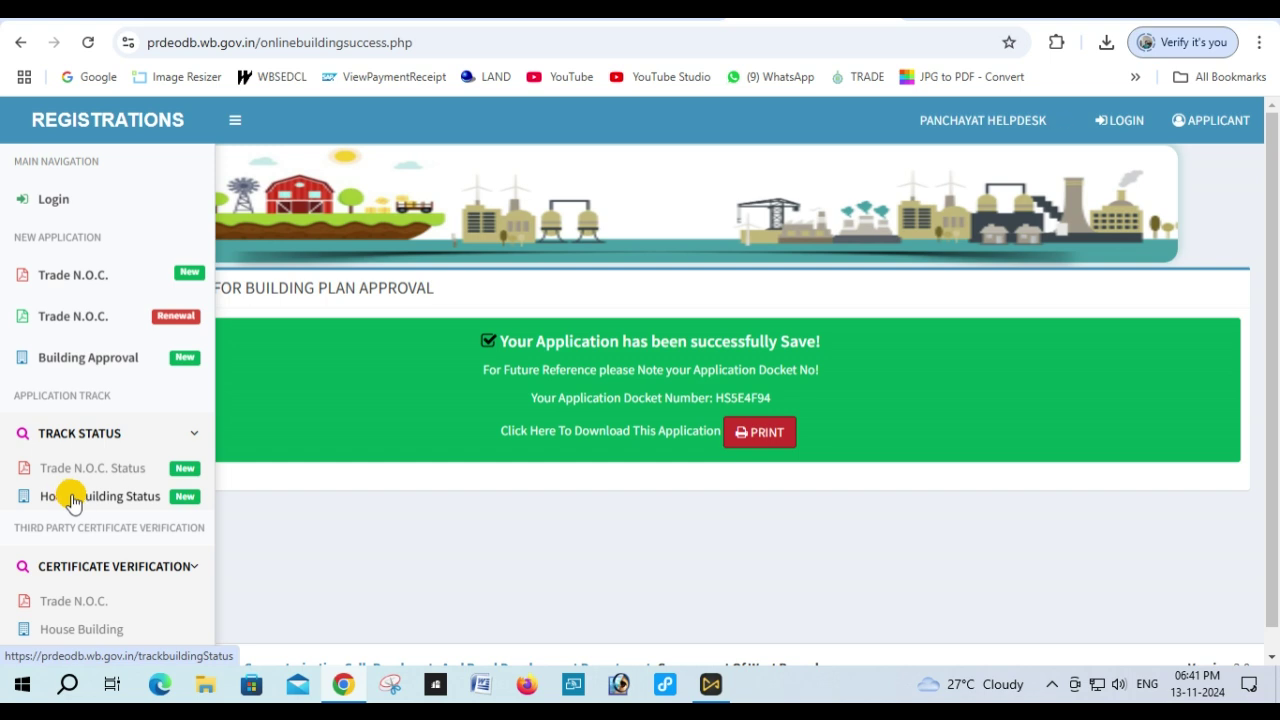
{"action": "key", "text": "ctrl+Tab"}
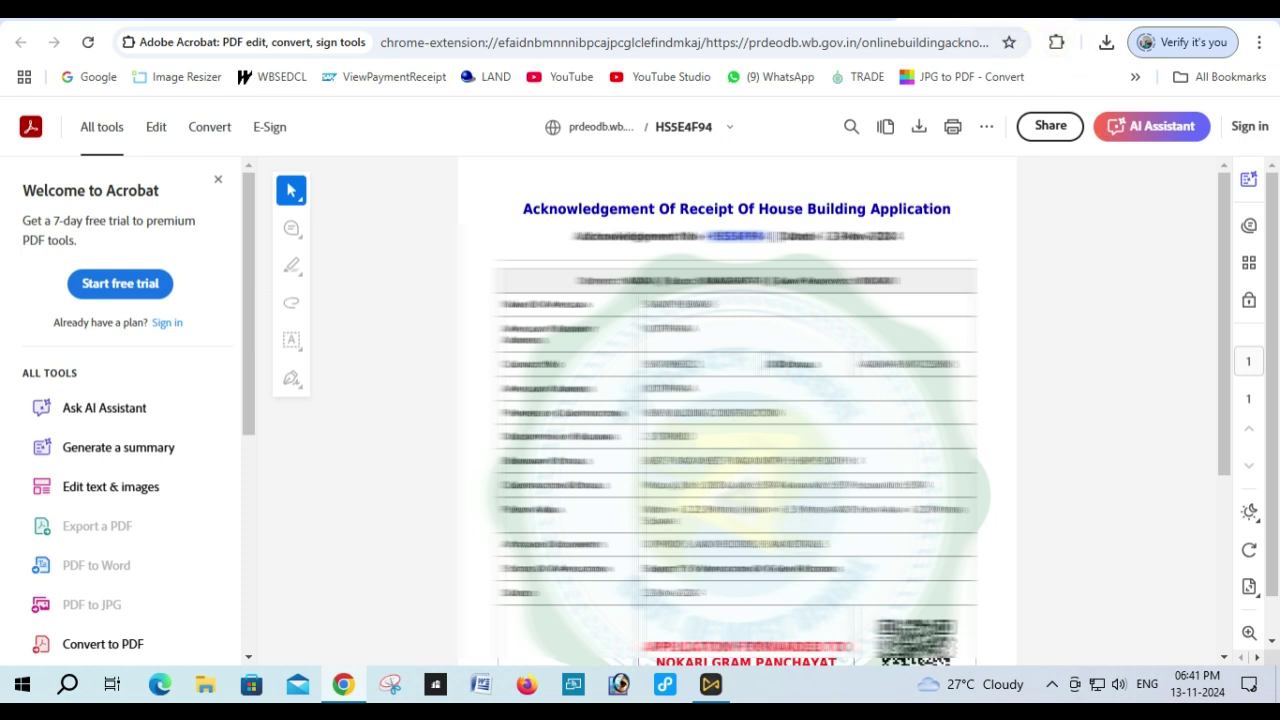
{"action": "left_click", "coordinate": [840, 10]}
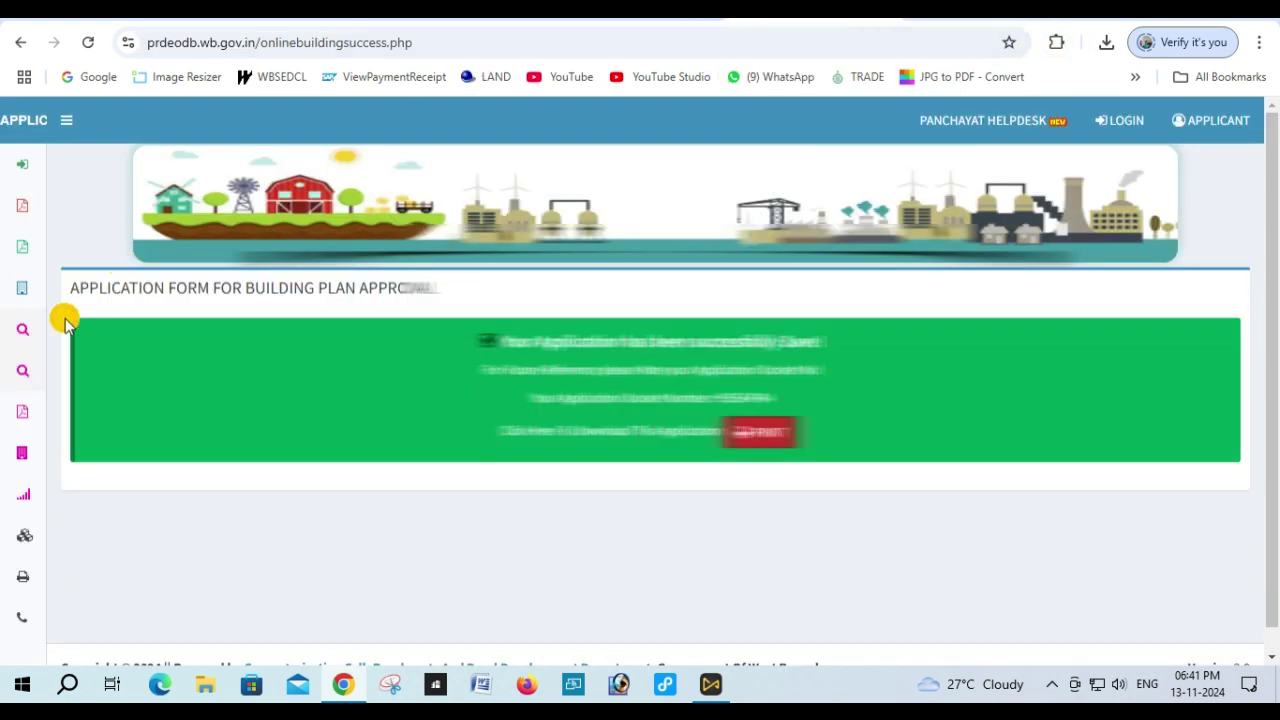
{"action": "mouse_move", "coordinate": [20, 210]}
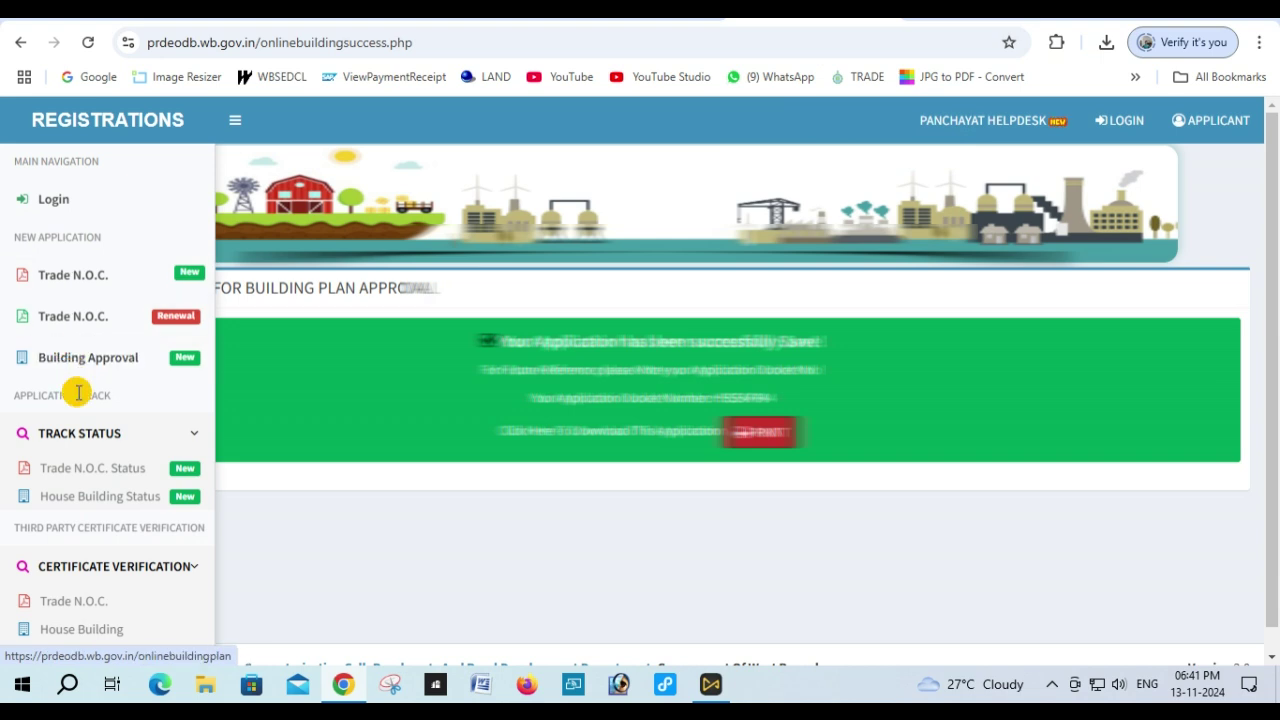
{"action": "left_click", "coordinate": [121, 500]}
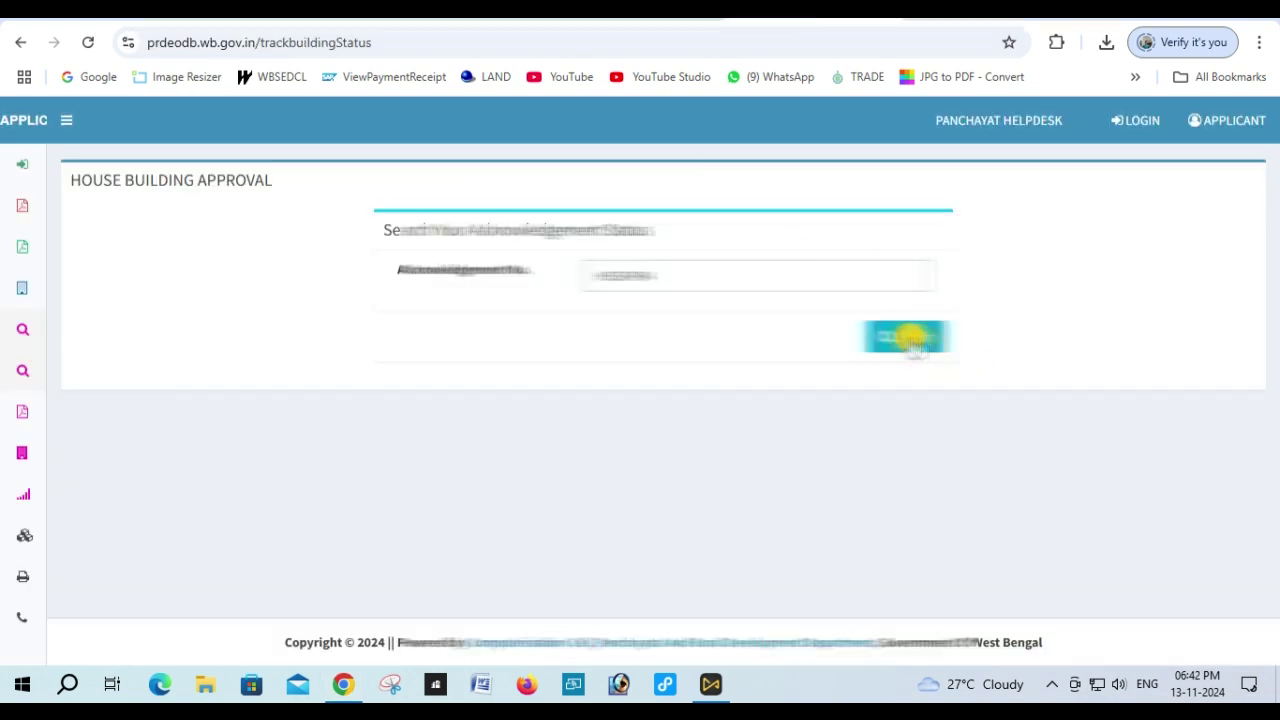
Search the house building approval status by the application's acknowledgement number and examine the application's status entry.
{"action": "left_click", "coordinate": [910, 337]}
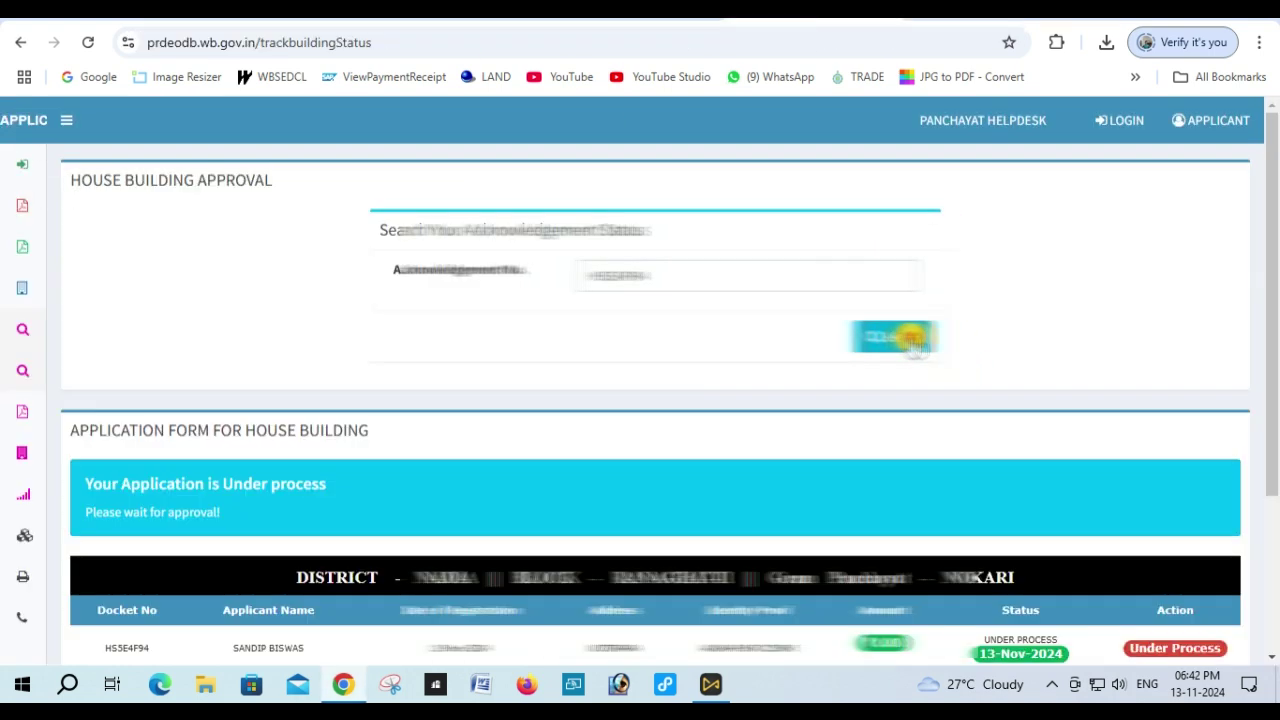
{"action": "scroll", "coordinate": [914, 337], "scroll_direction": "down", "scroll_amount": 2}
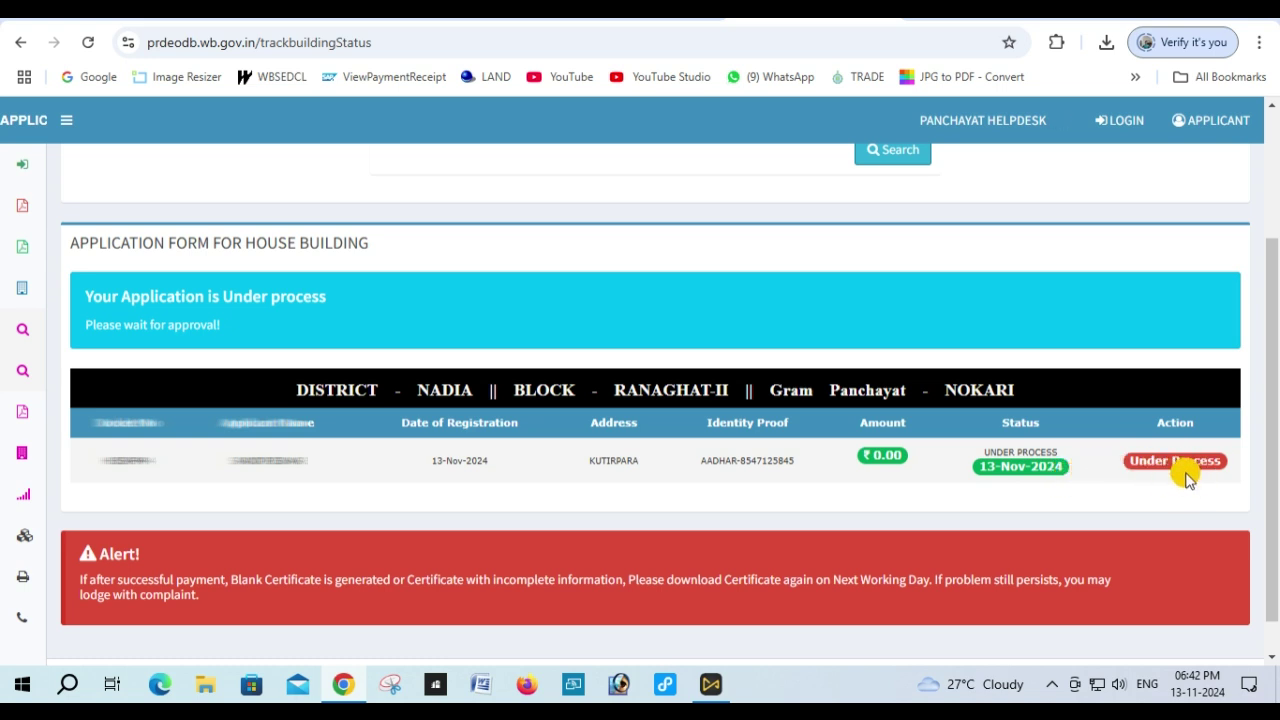
{"action": "scroll", "coordinate": [1174, 476], "scroll_direction": "down", "scroll_amount": 1}
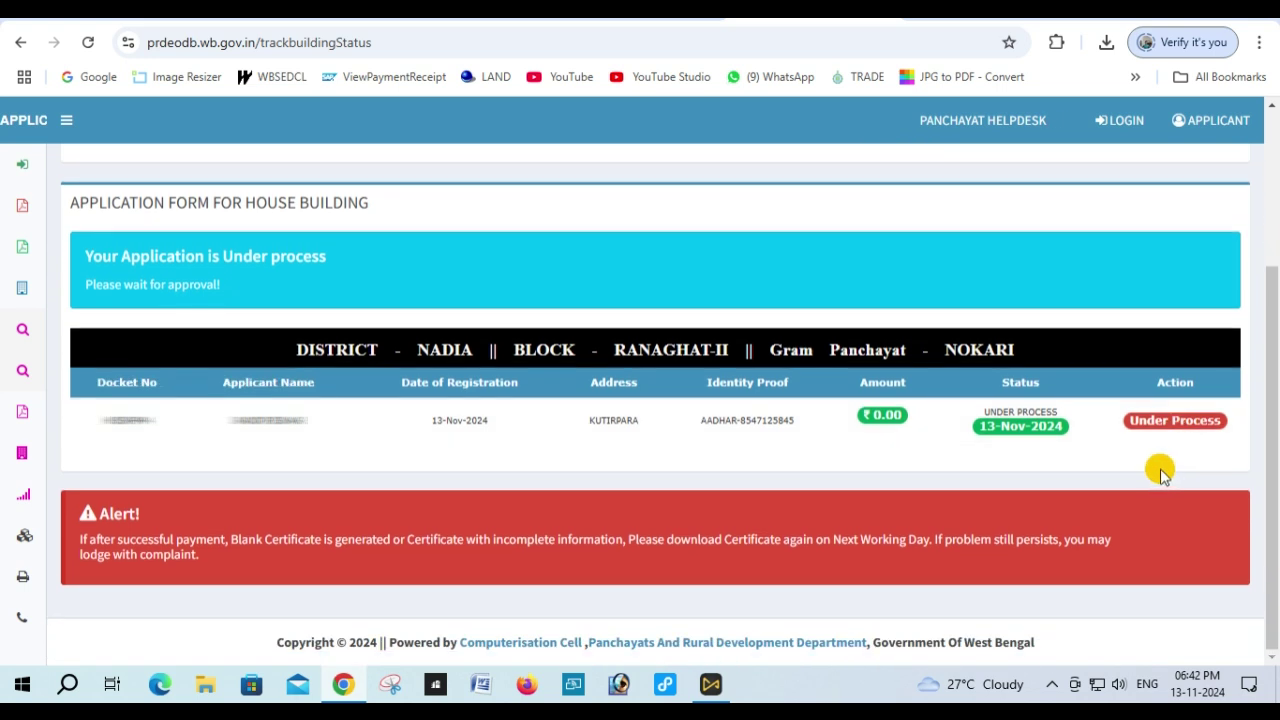